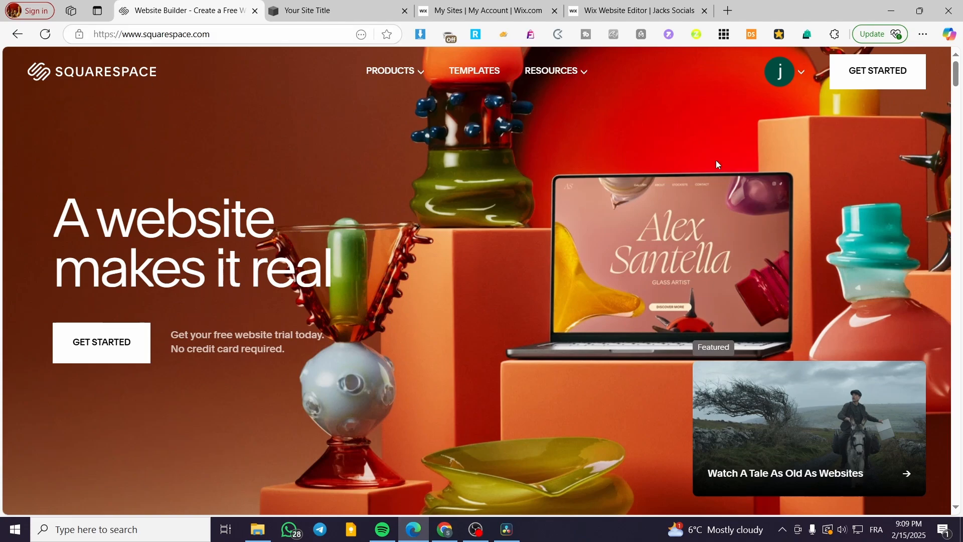
# Go back from the site editor to the account dashboard and look through the list of websites.
pyautogui.click(326, 10)
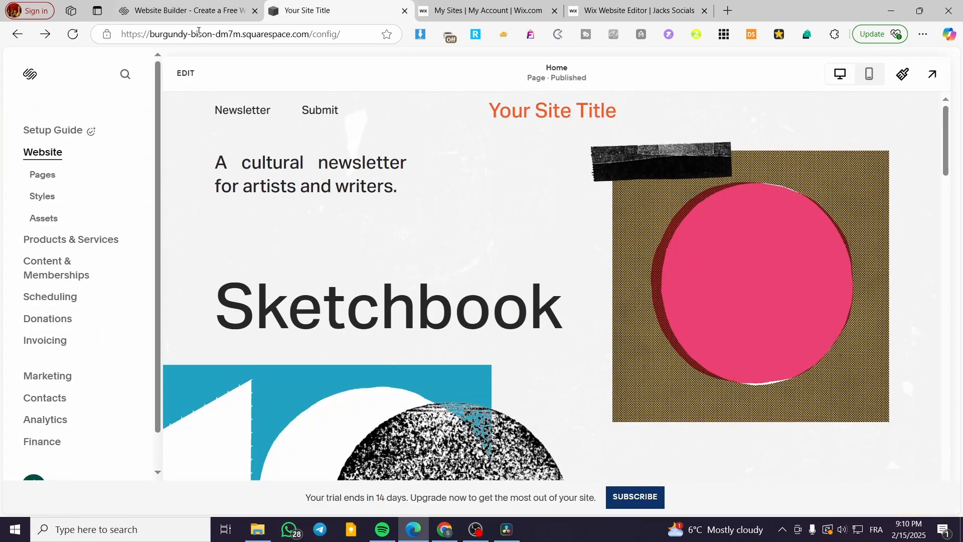
pyautogui.click(135, 11)
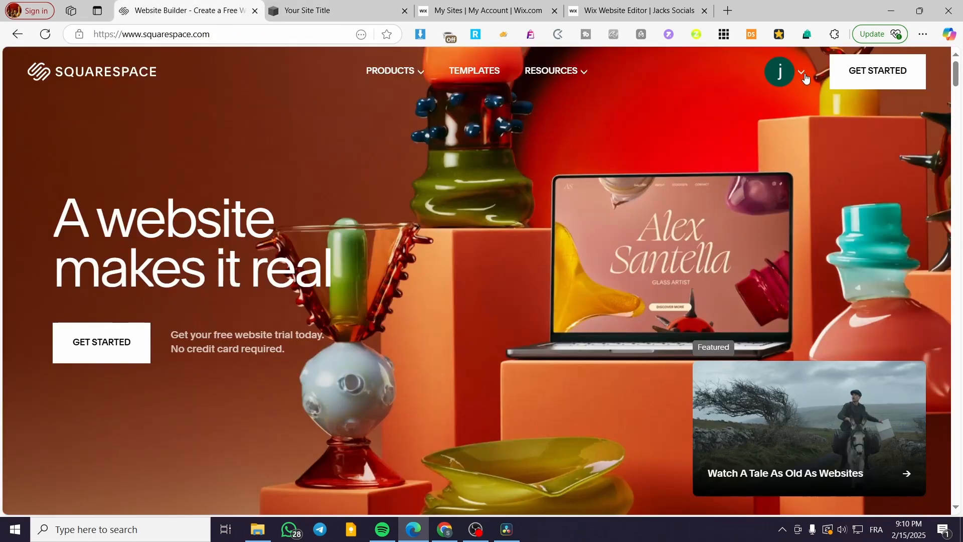
pyautogui.click(326, 10)
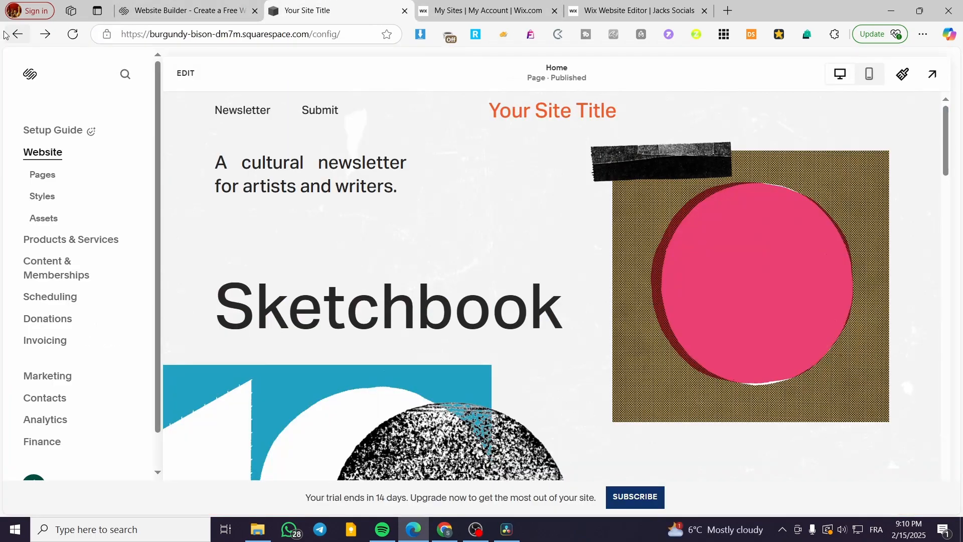
pyautogui.click(20, 36)
pyautogui.click(19, 35)
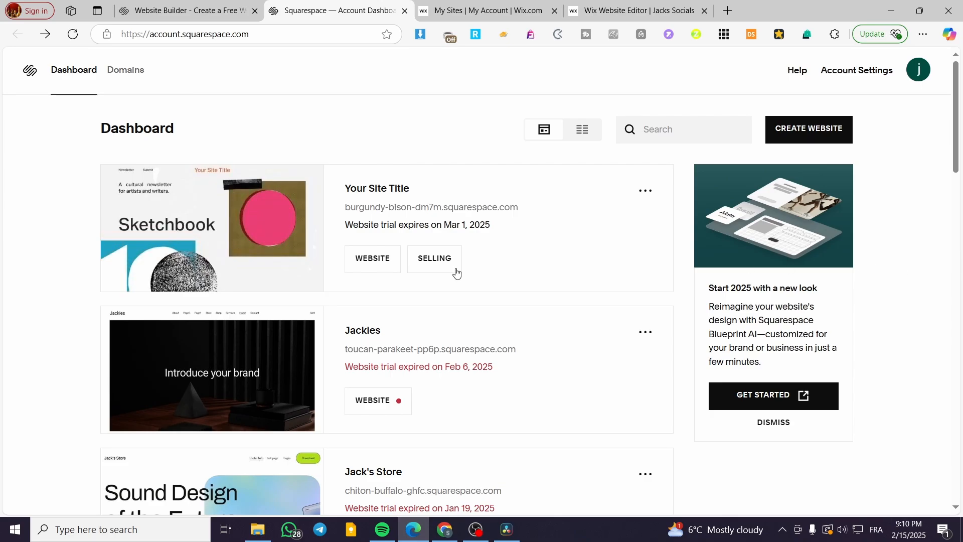
pyautogui.scroll(-2, 466, 286)
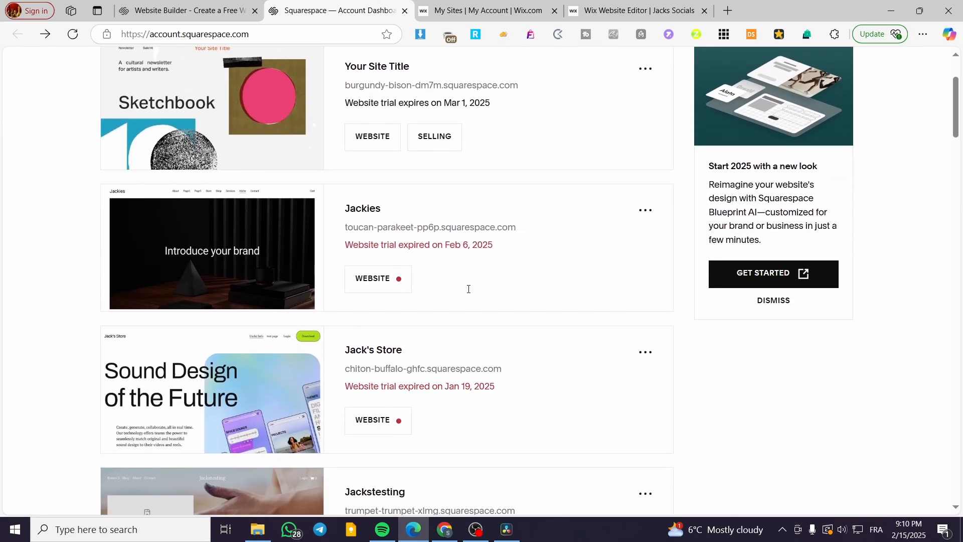
pyautogui.scroll(2, 216, 451)
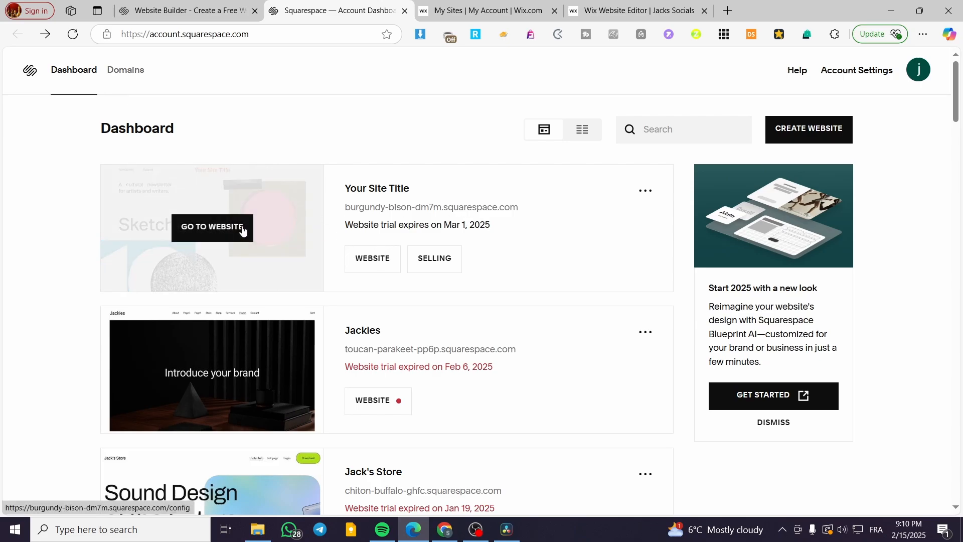
# Open the "Your Site Title" website from the dashboard and look through its Home page preview.
pyautogui.click(241, 227)
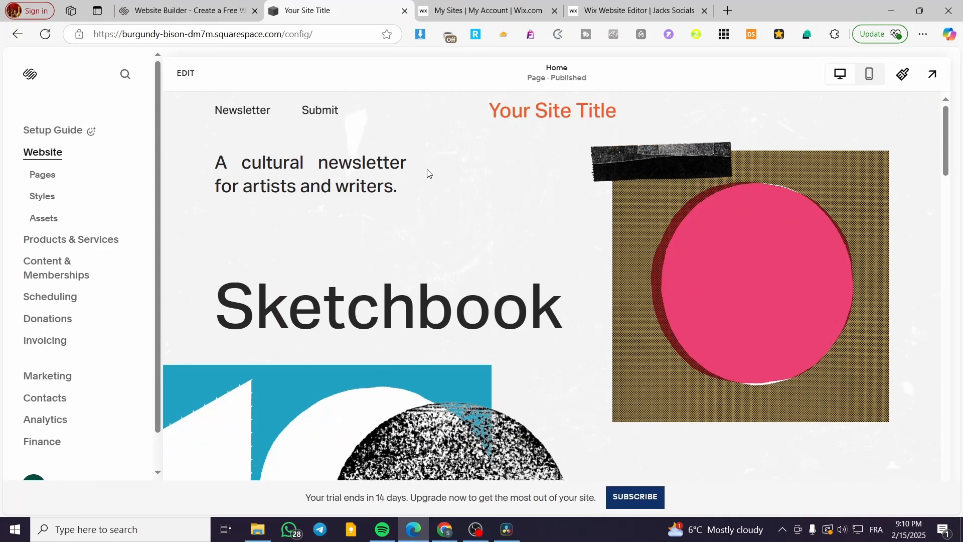
pyautogui.scroll(-8, 606, 352)
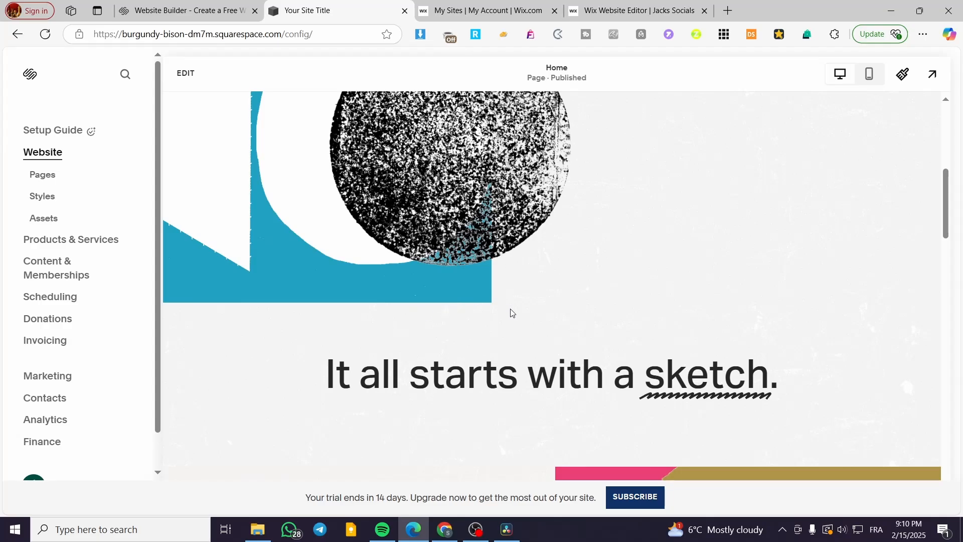
pyautogui.scroll(-3, 843, 335)
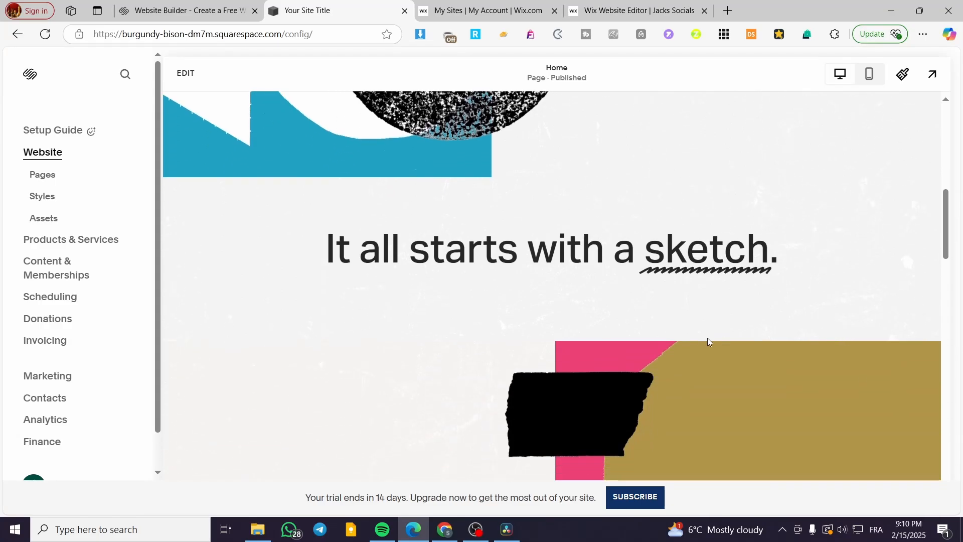
pyautogui.scroll(-4, 507, 401)
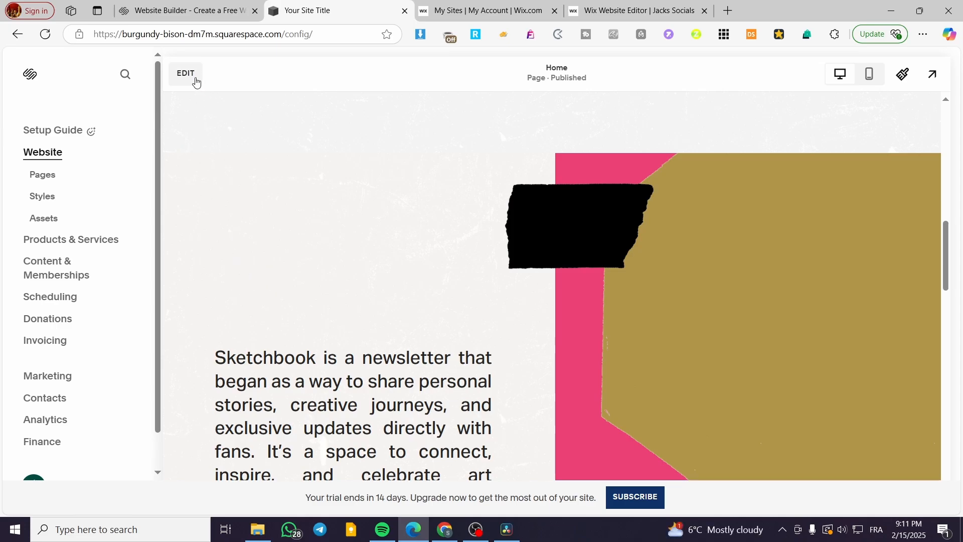
pyautogui.scroll(12, 241, 220)
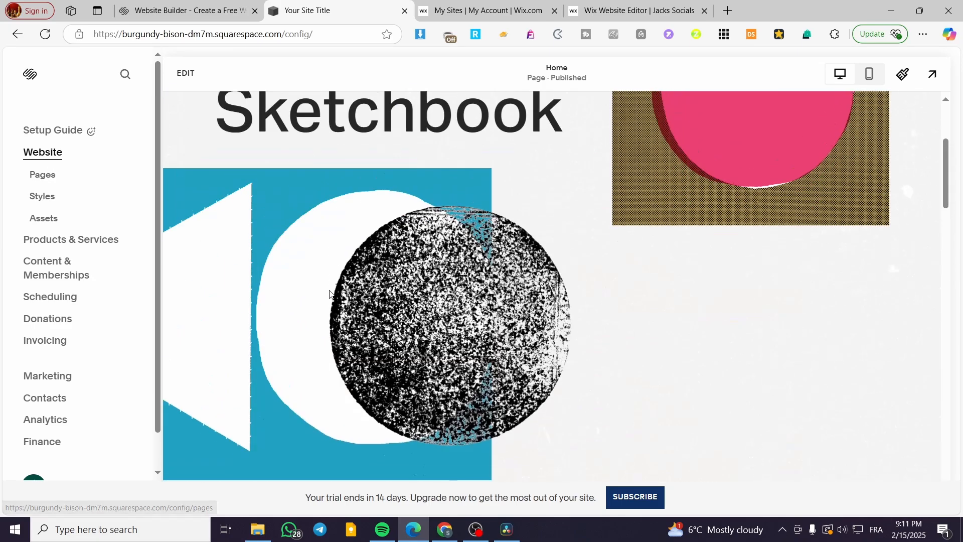
# Open the Home page in edit mode and look through its existing sections.
pyautogui.click(42, 174)
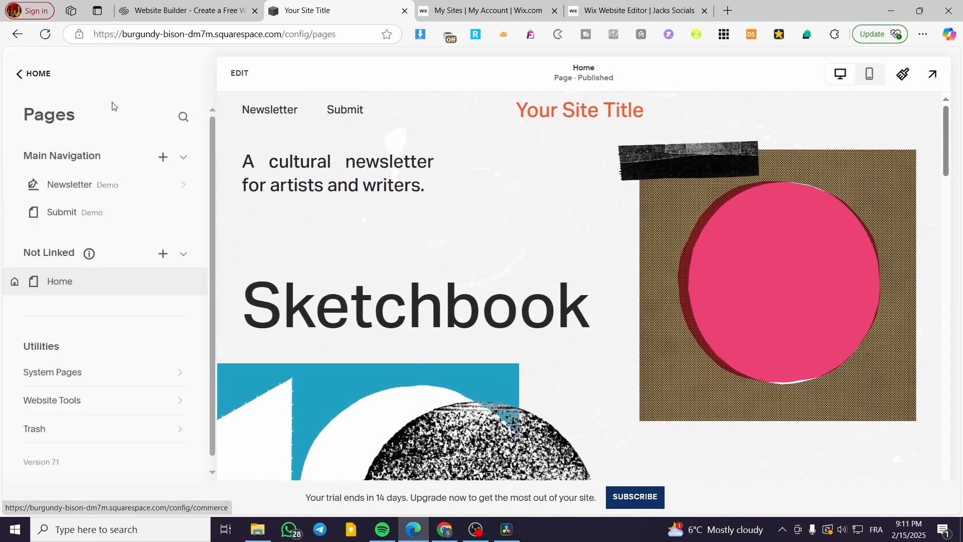
pyautogui.click(31, 75)
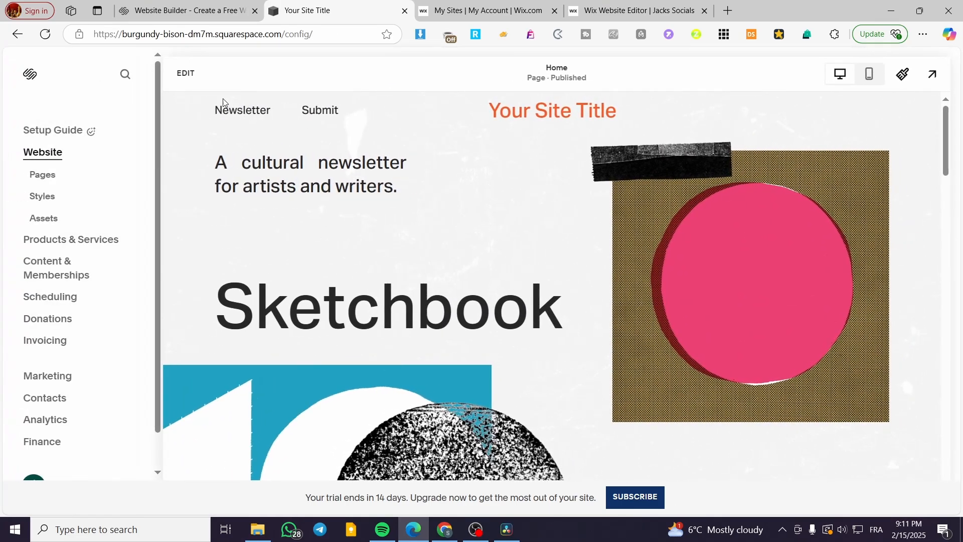
pyautogui.click(186, 73)
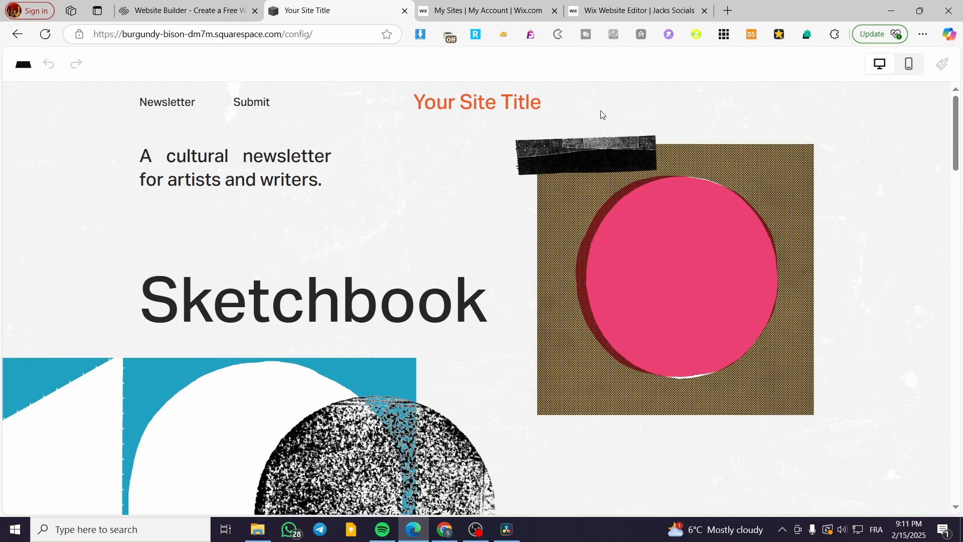
pyautogui.scroll(-6, 771, 156)
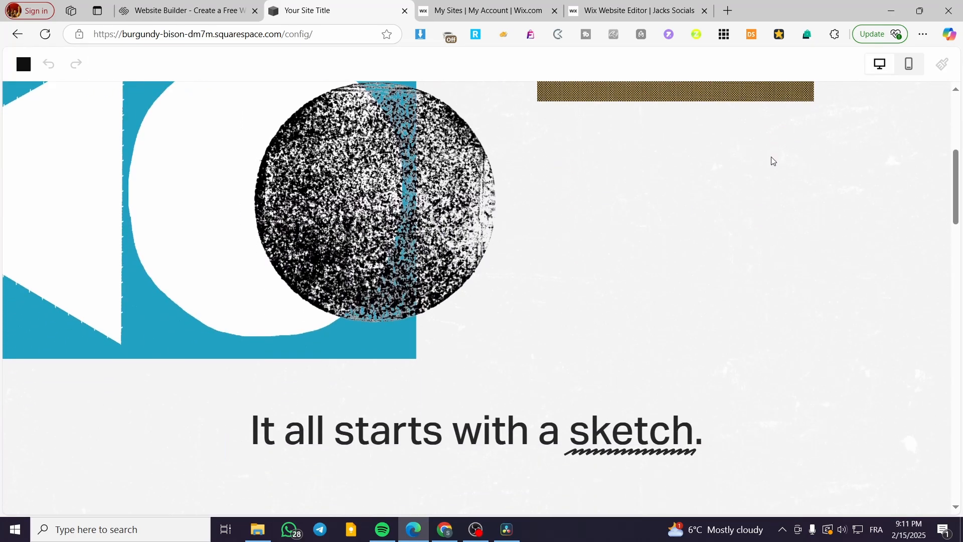
pyautogui.scroll(-12, 772, 160)
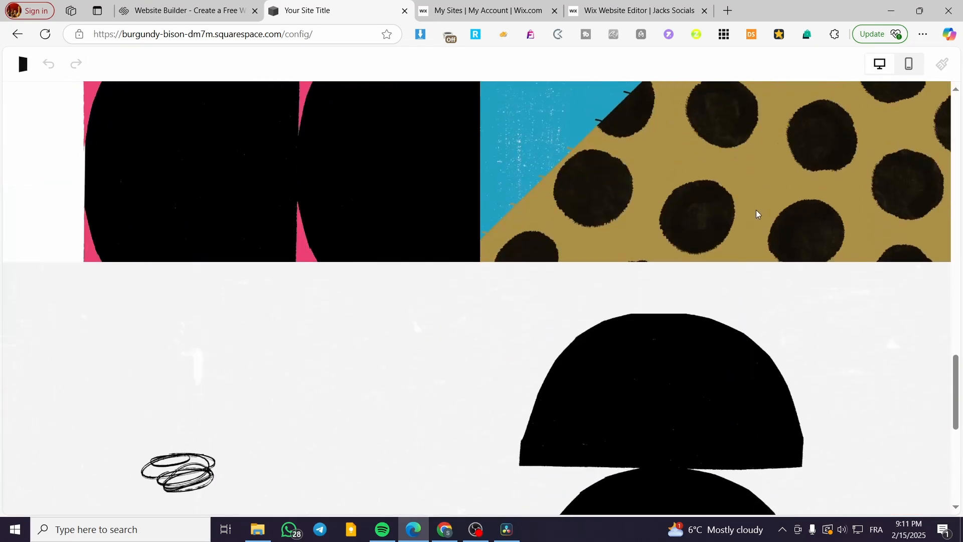
pyautogui.scroll(-8, 709, 221)
pyautogui.scroll(9, 548, 364)
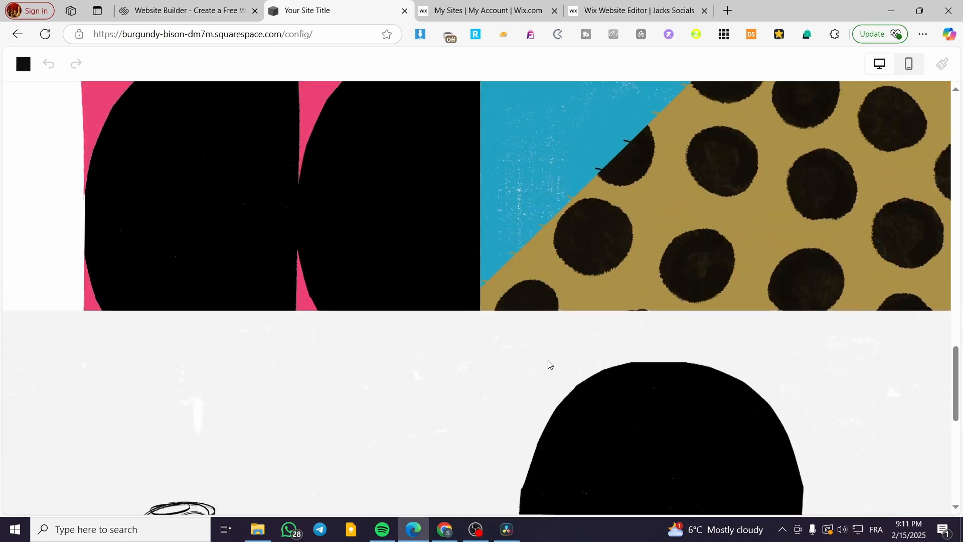
pyautogui.scroll(1, 548, 365)
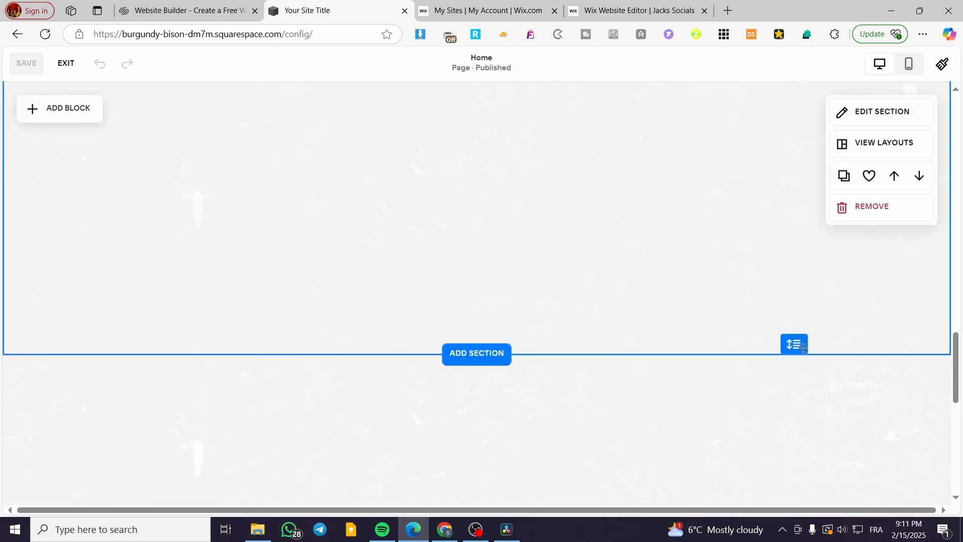
pyautogui.scroll(5, 471, 294)
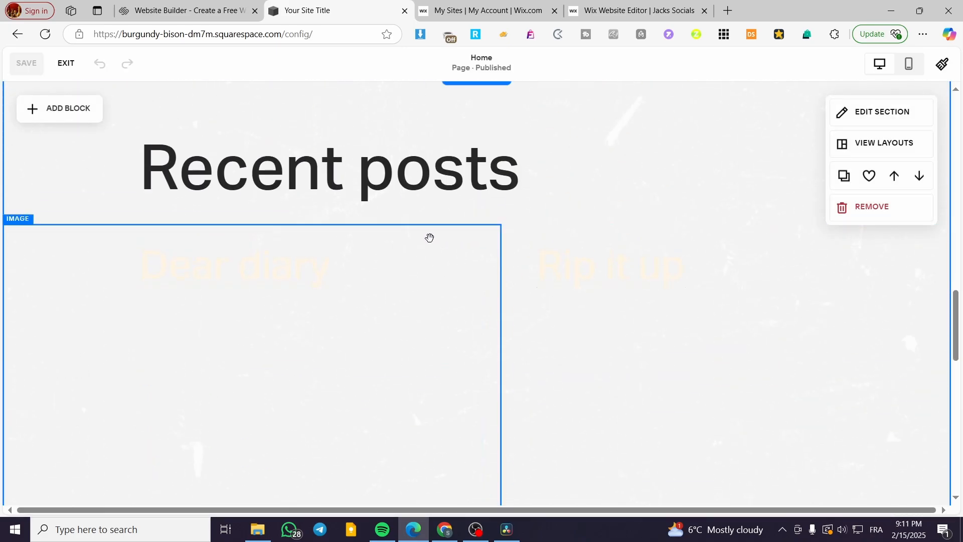
pyautogui.scroll(18, 513, 280)
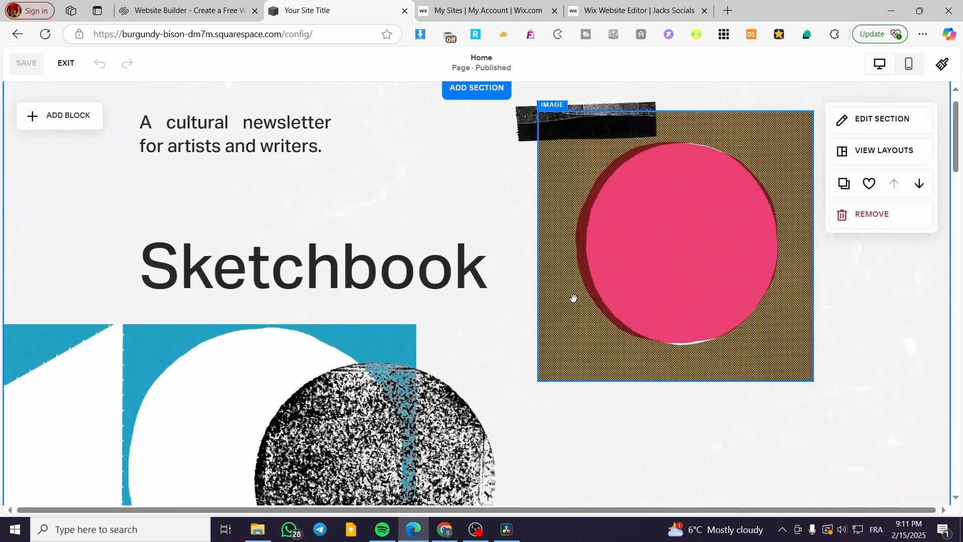
# Add a blank section directly below the Recent posts section and increase the new section's height.
pyautogui.scroll(-20, 573, 297)
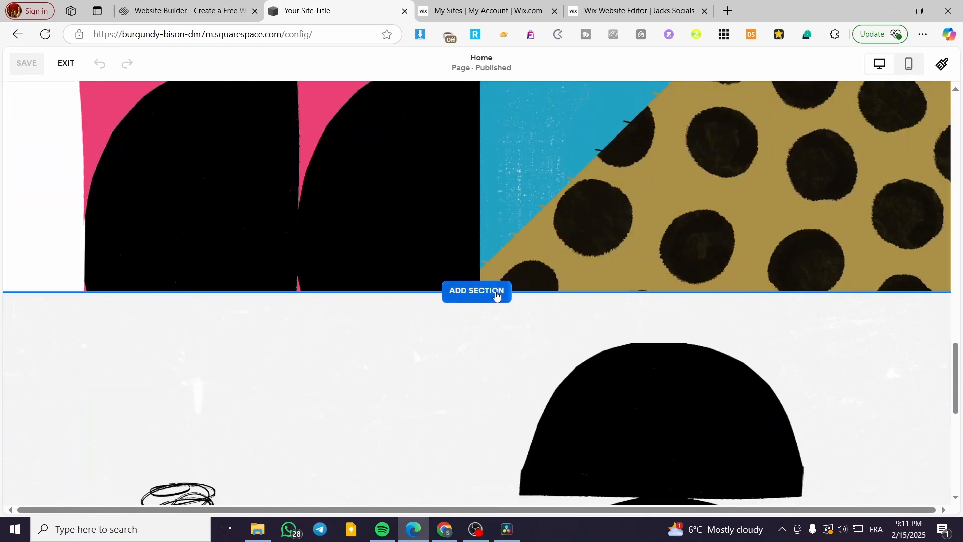
pyautogui.click(496, 295)
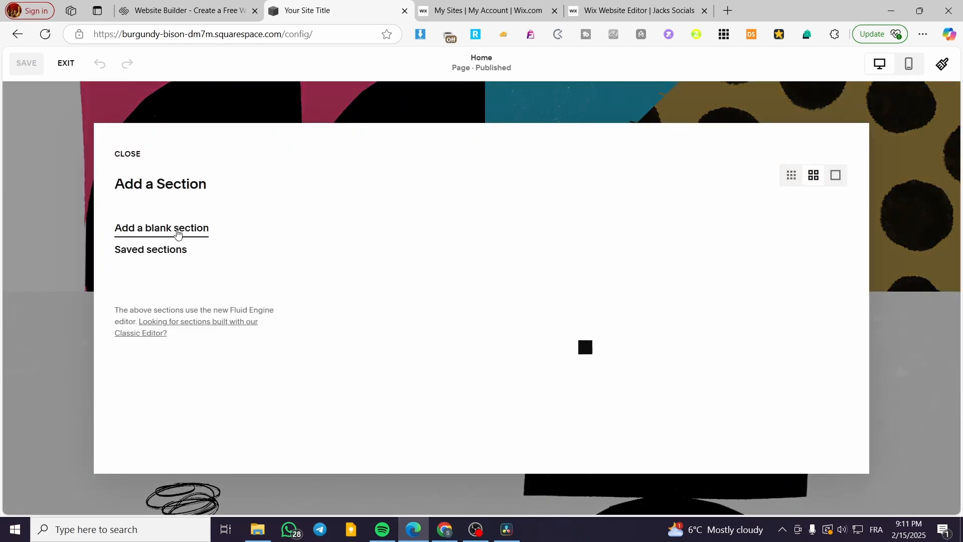
pyautogui.click(132, 231)
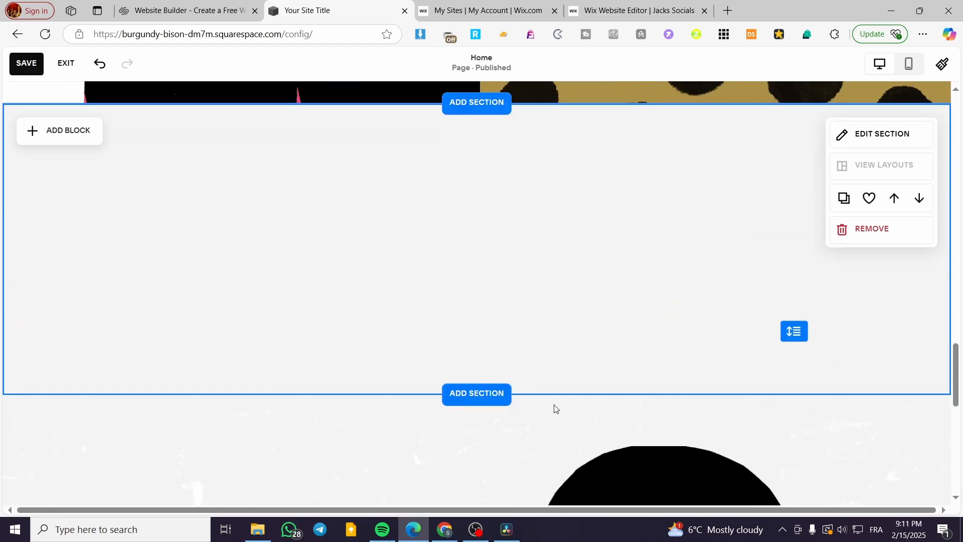
pyautogui.moveTo(793, 323); pyautogui.dragTo(810, 462)
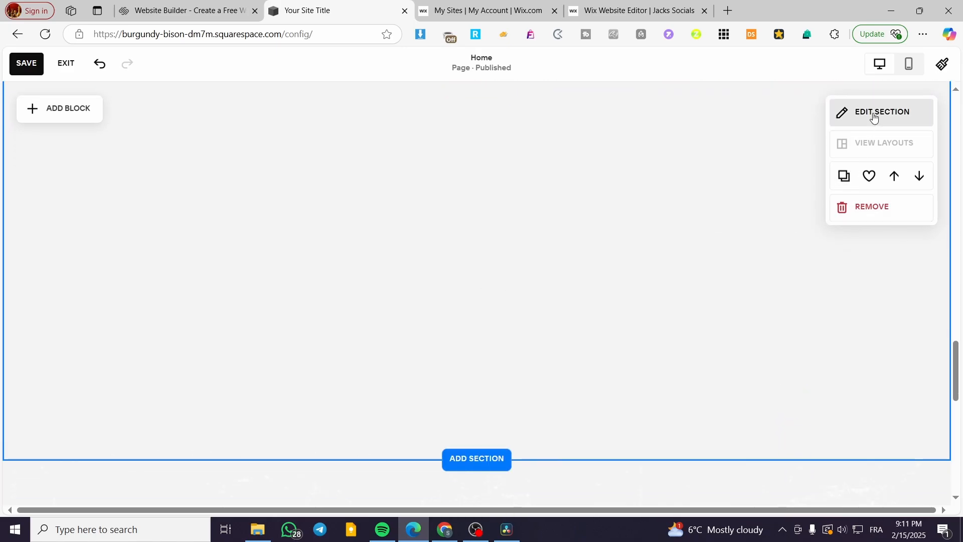
# Give the new blank section the plain orange art background with floating specks.
pyautogui.click(875, 113)
pyautogui.click(832, 184)
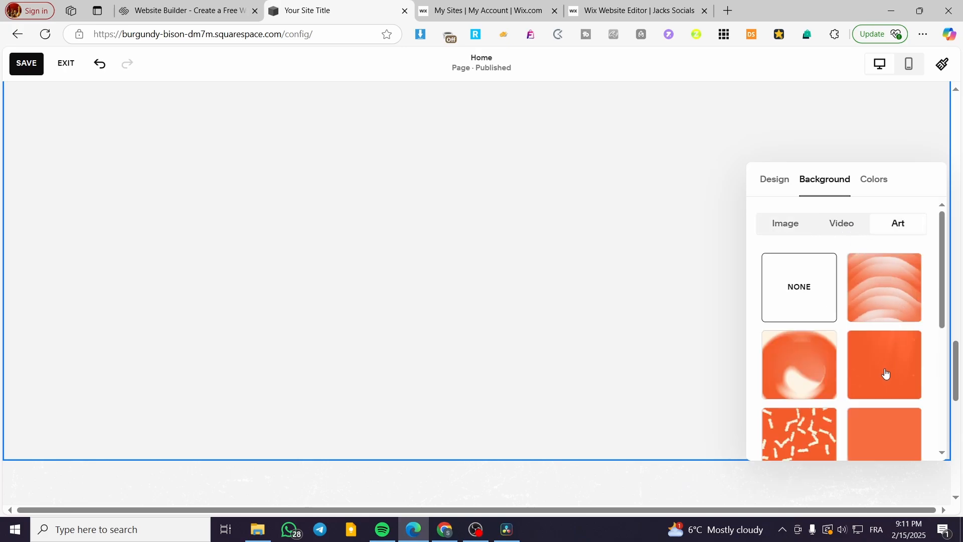
pyautogui.click(907, 359)
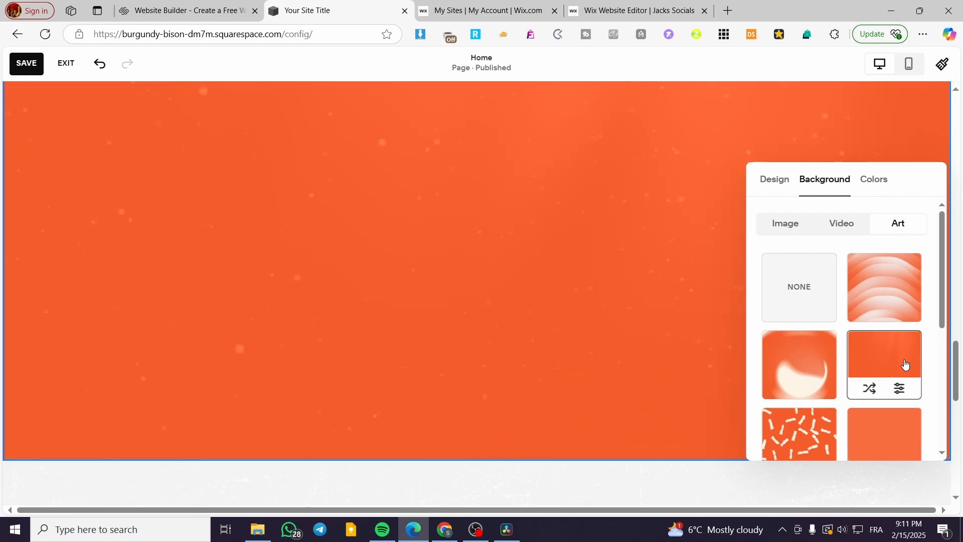
# Set the art background's background color to the black palette color and close the section settings.
pyautogui.click(898, 389)
pyautogui.click(913, 281)
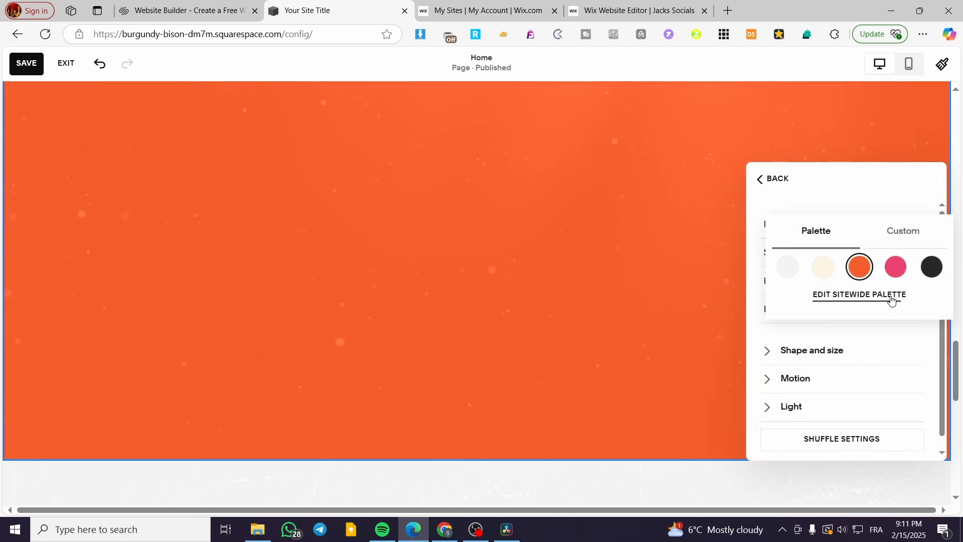
pyautogui.click(831, 270)
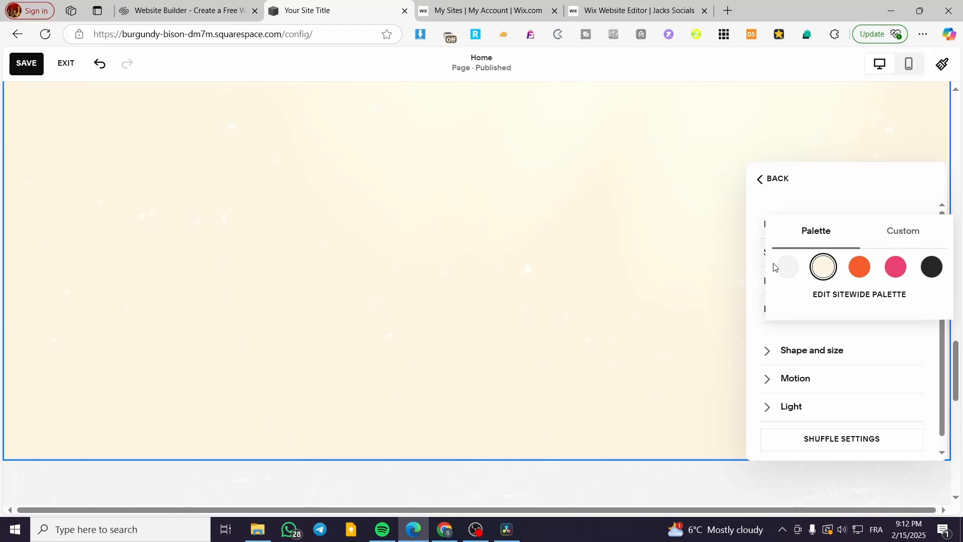
pyautogui.click(931, 266)
pyautogui.click(771, 180)
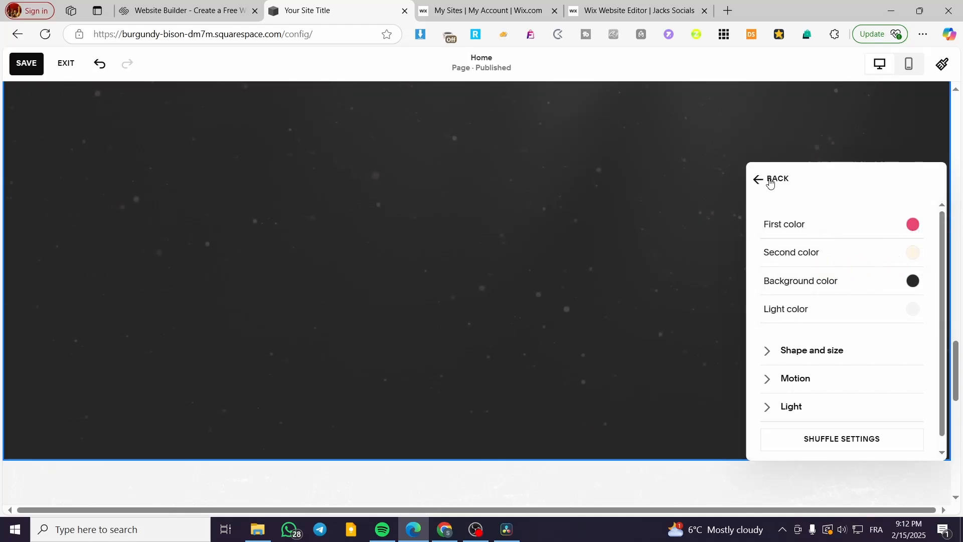
pyautogui.click(770, 180)
pyautogui.click(621, 256)
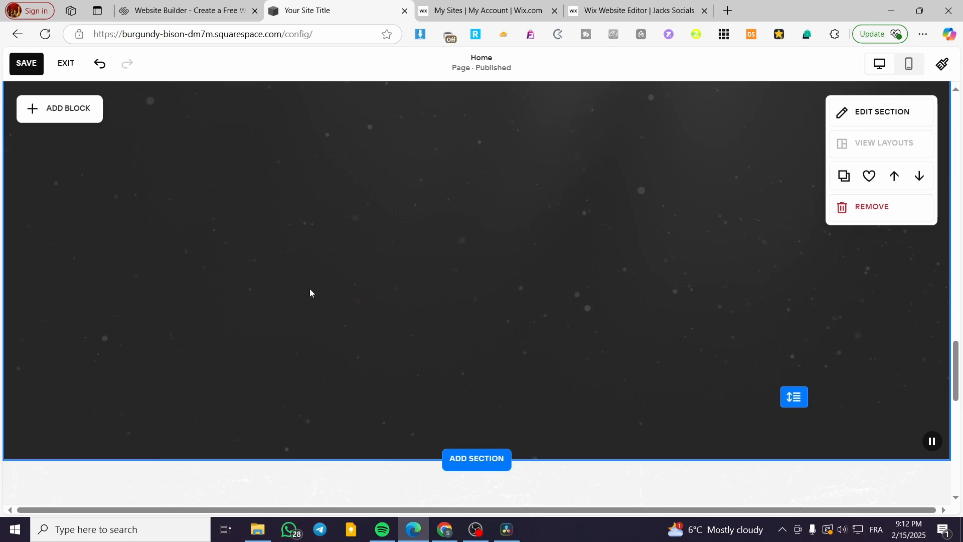
# Look through the blocks that can be added to the new section, search them for "spac", and clear the search.
pyautogui.scroll(1, 201, 265)
pyautogui.click(76, 140)
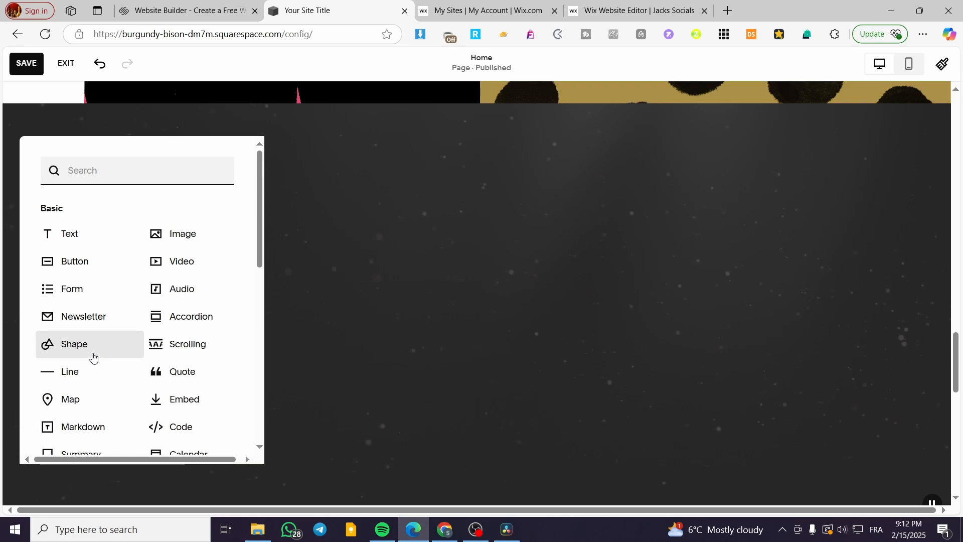
pyautogui.scroll(-1, 141, 318)
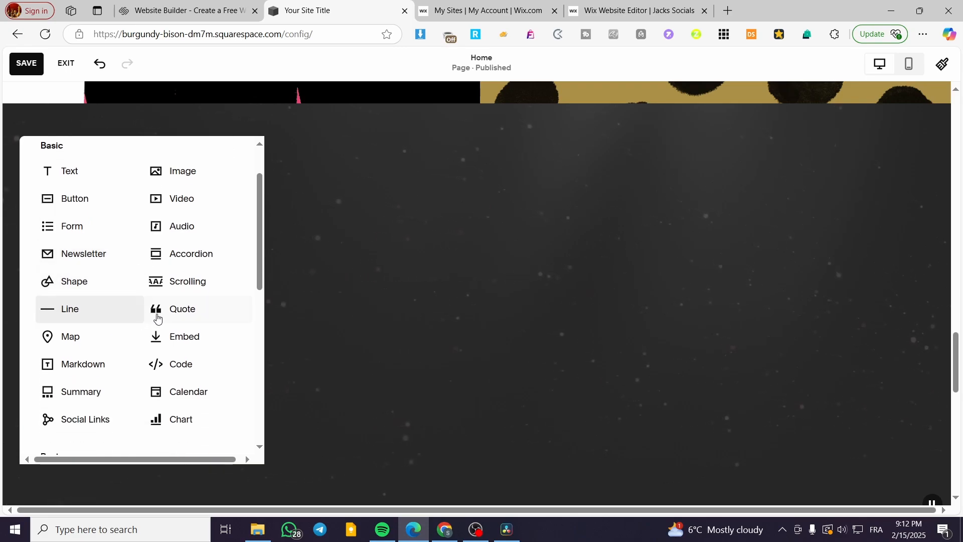
pyautogui.scroll(1, 172, 242)
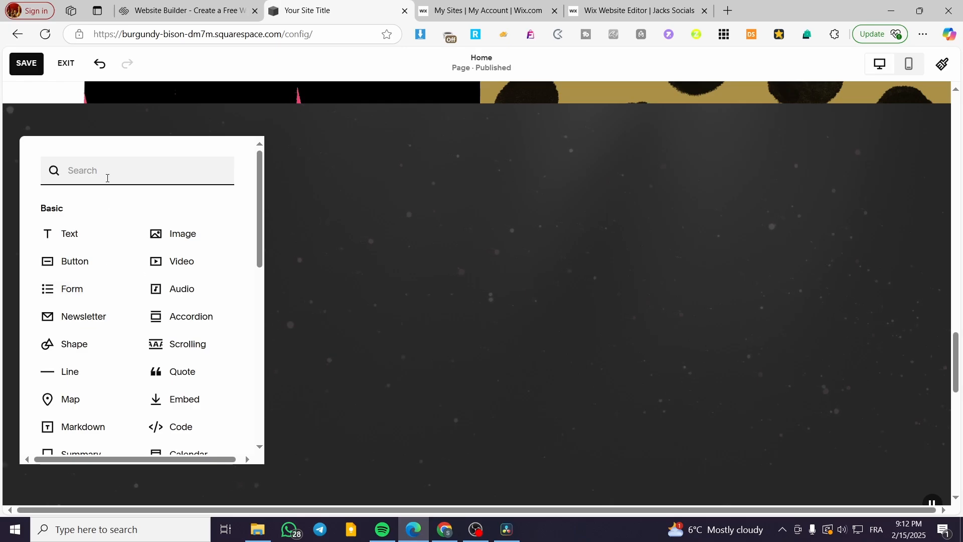
pyautogui.write('spac')
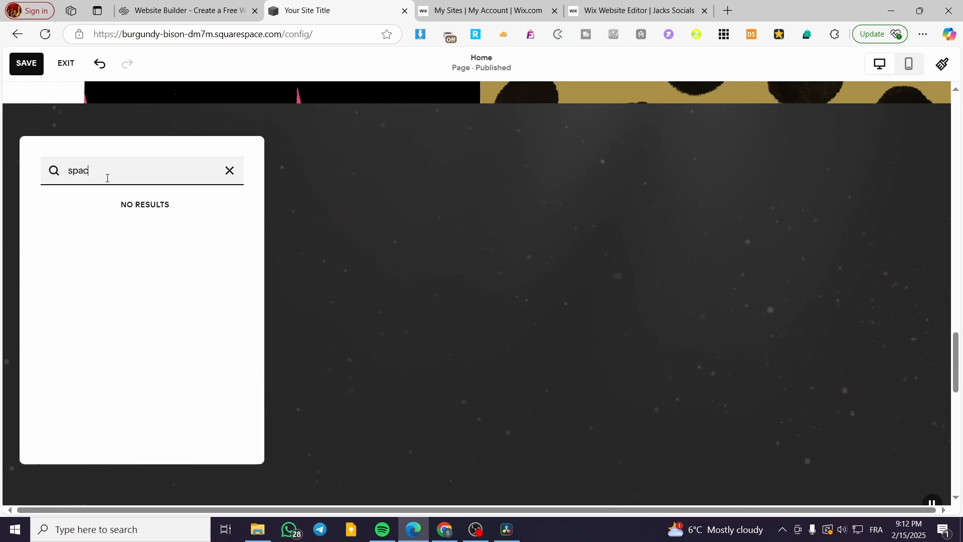
pyautogui.press('BackSpace')
pyautogui.press('BackSpace')
pyautogui.press('BackSpace')
pyautogui.press('BackSpace')
pyautogui.press('BackSpace')
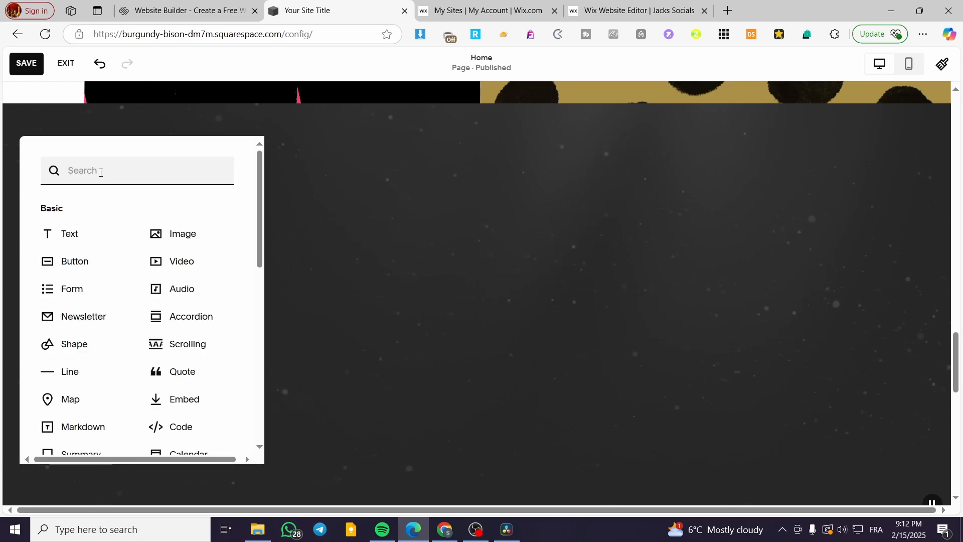
# Add a shape block to the new section and look through its shape options, keeping the square.
pyautogui.click(89, 348)
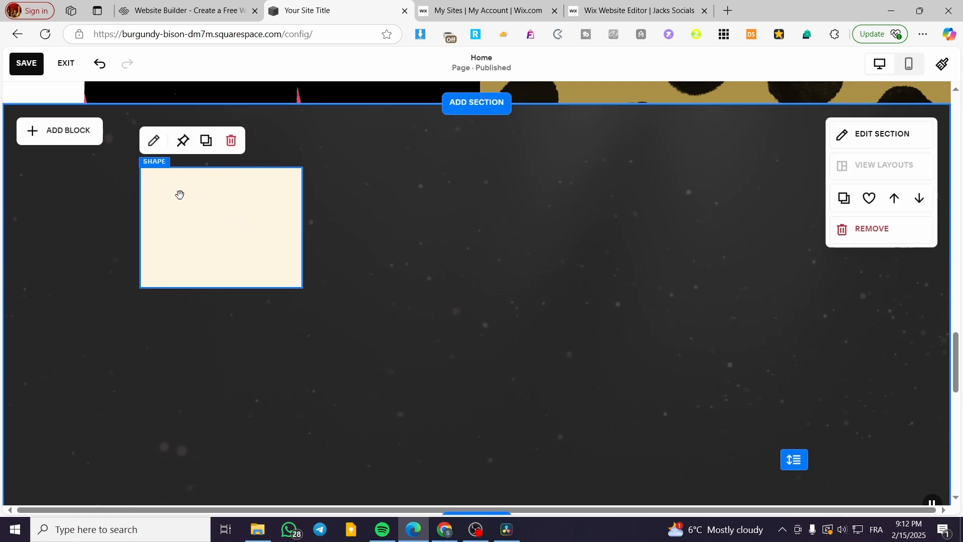
pyautogui.click(153, 141)
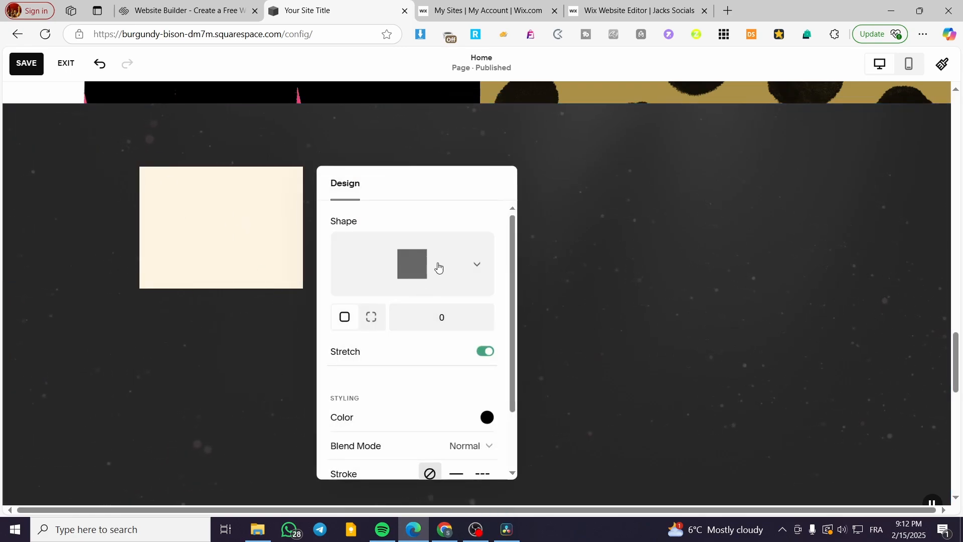
pyautogui.click(439, 265)
pyautogui.scroll(-6, 469, 396)
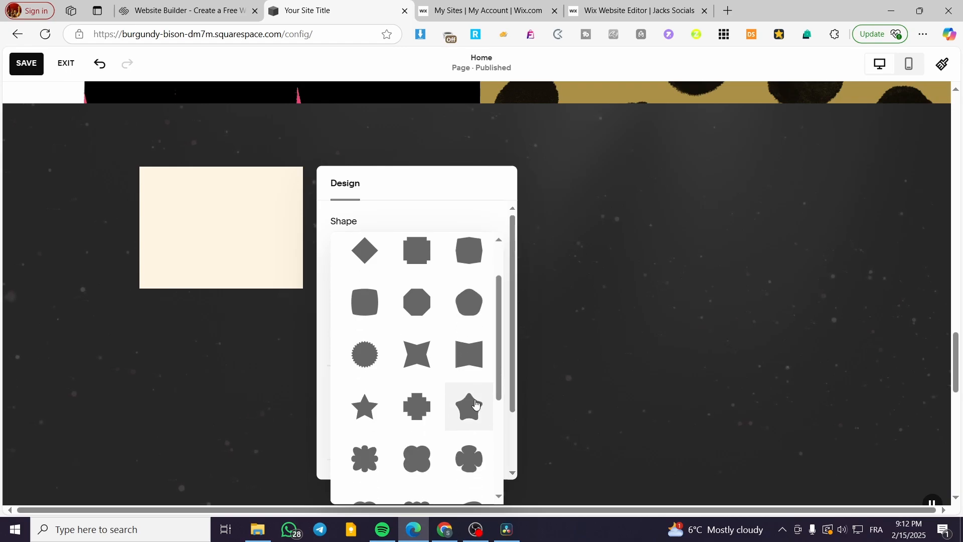
pyautogui.click(513, 387)
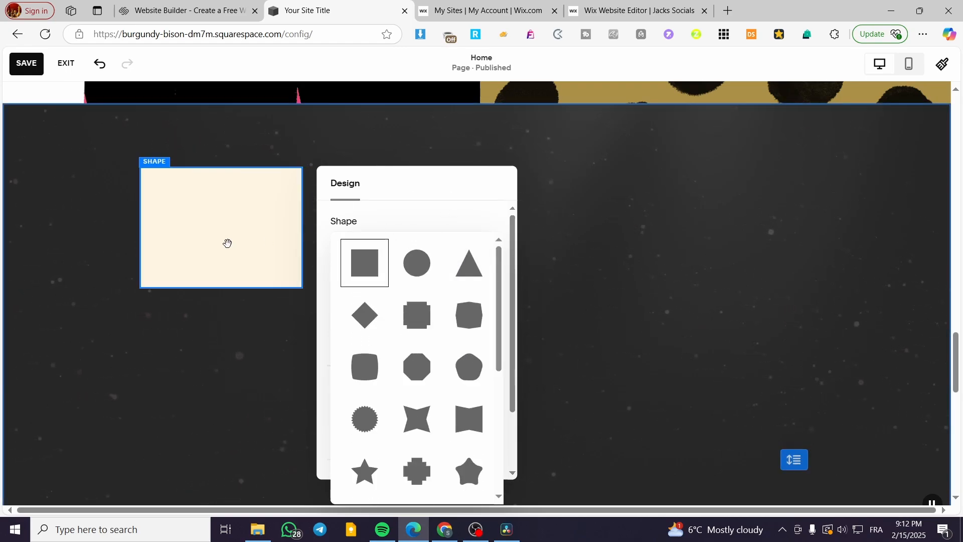
pyautogui.click(589, 241)
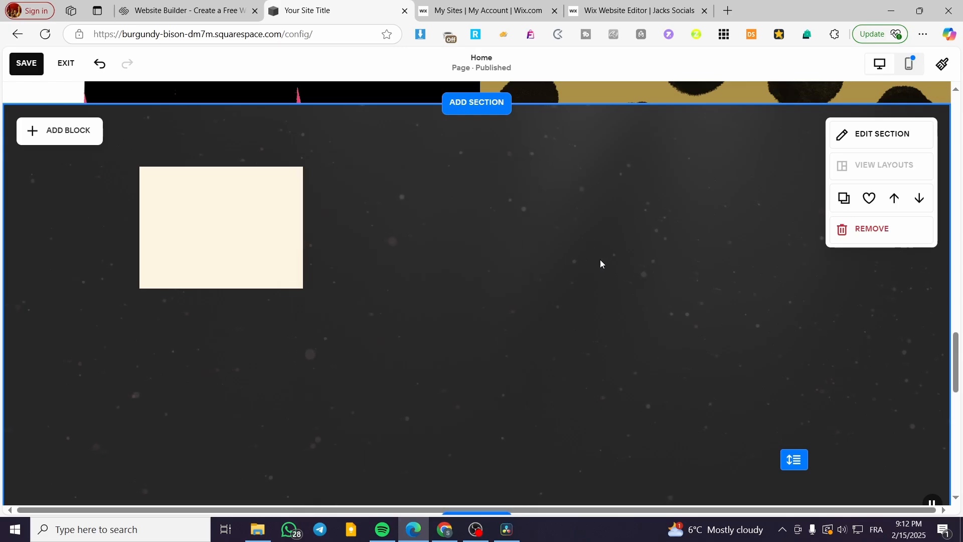
pyautogui.click(222, 260)
pyautogui.moveTo(217, 287)
pyautogui.mouseDown()
pyautogui.moveTo(218, 257)
pyautogui.moveTo(216, 275)
pyautogui.moveTo(206, 276)
pyautogui.moveTo(200, 250)
pyautogui.moveTo(205, 290)
pyautogui.mouseUp()
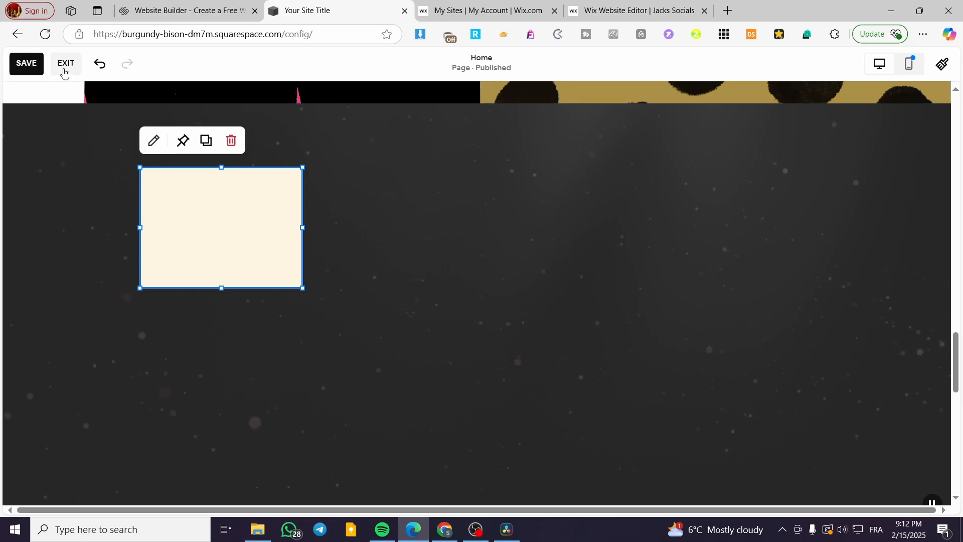
pyautogui.click(96, 178)
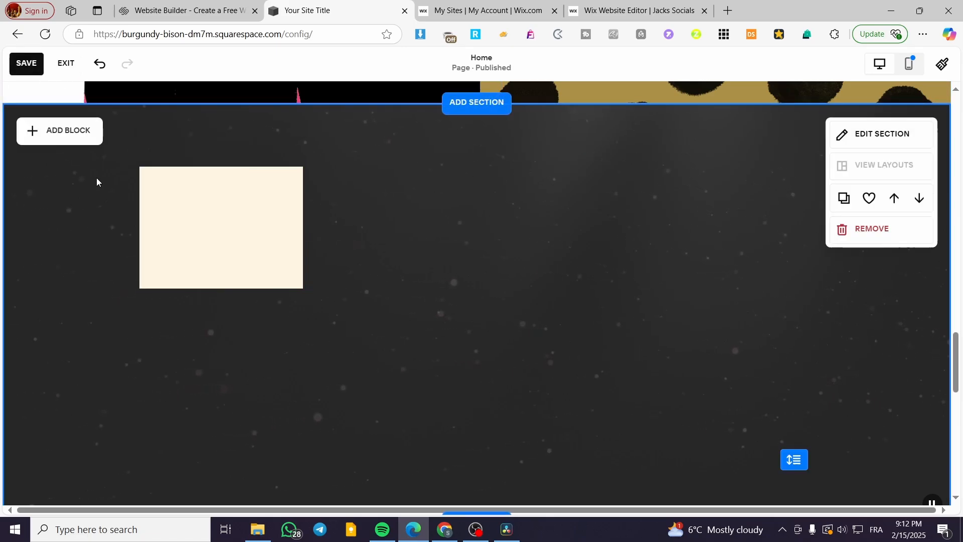
# Add a text block to the section and place it along the top edge inside the shape, matching its width.
pyautogui.click(75, 138)
pyautogui.moveTo(91, 236); pyautogui.dragTo(166, 233)
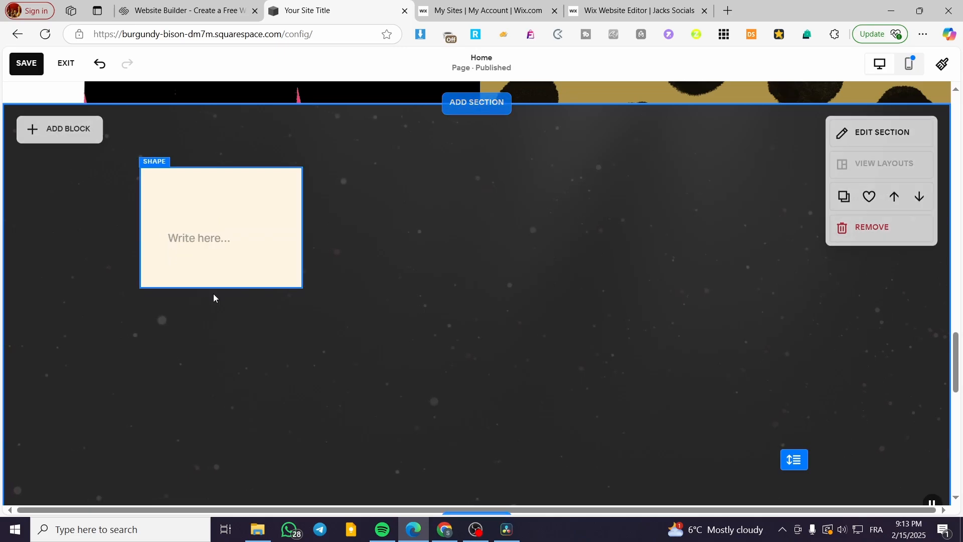
pyautogui.click(203, 206)
pyautogui.click(198, 238)
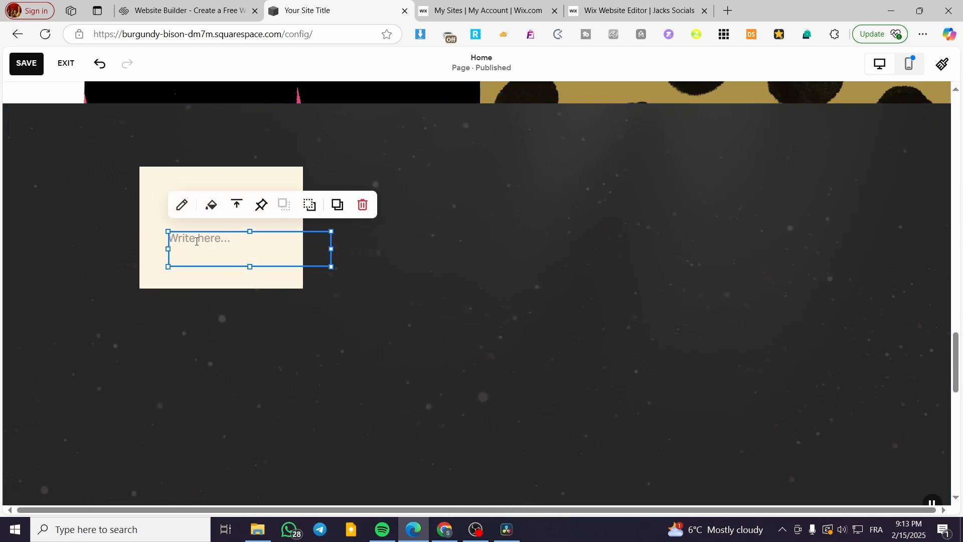
pyautogui.click(245, 301)
pyautogui.moveTo(189, 238); pyautogui.dragTo(182, 189)
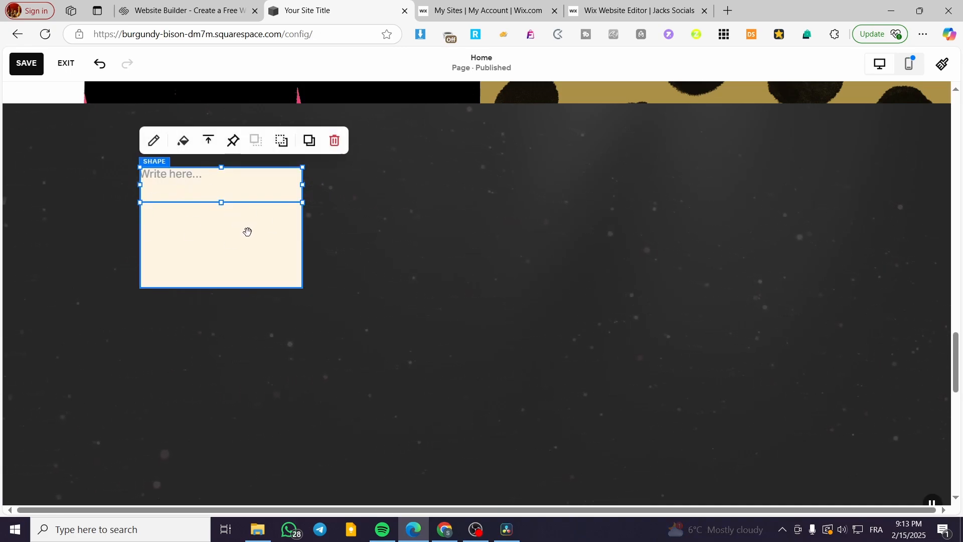
pyautogui.click(245, 392)
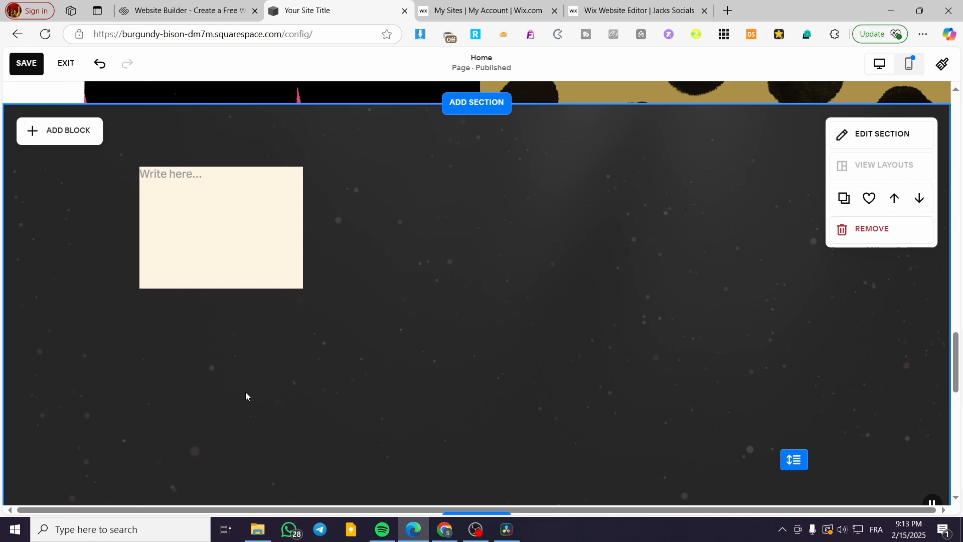
pyautogui.click(234, 185)
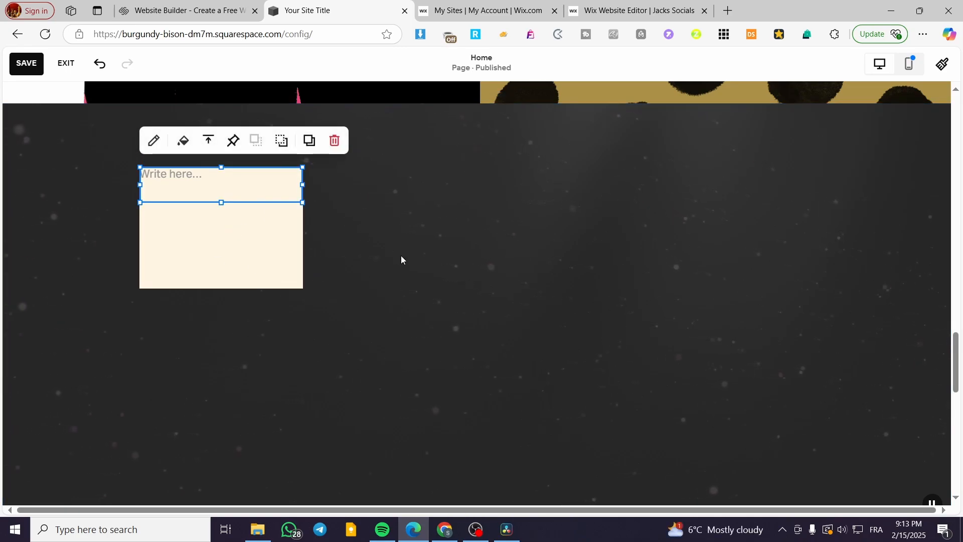
# Duplicate the shape block twice and space the three shapes evenly in one row across the section.
pyautogui.click(239, 257)
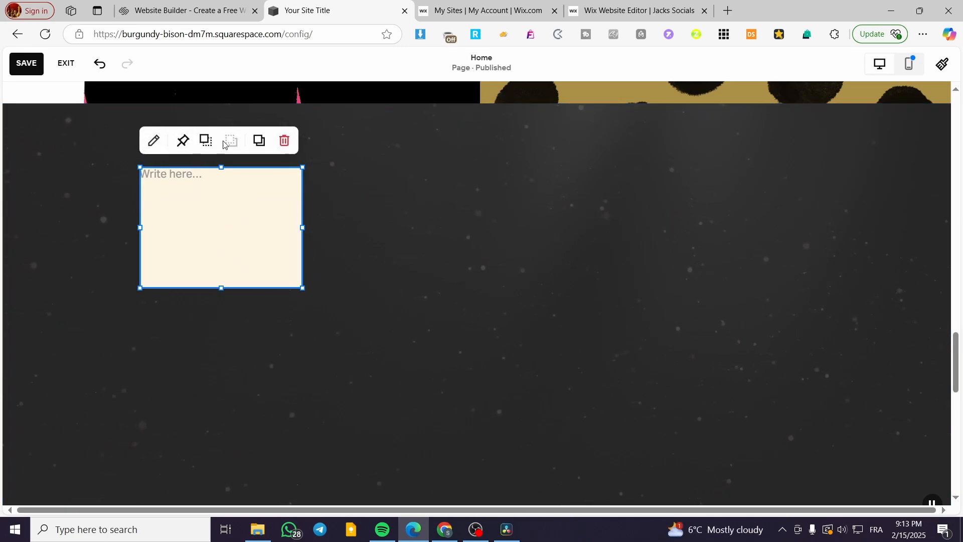
pyautogui.click(265, 143)
pyautogui.moveTo(243, 243); pyautogui.dragTo(409, 225)
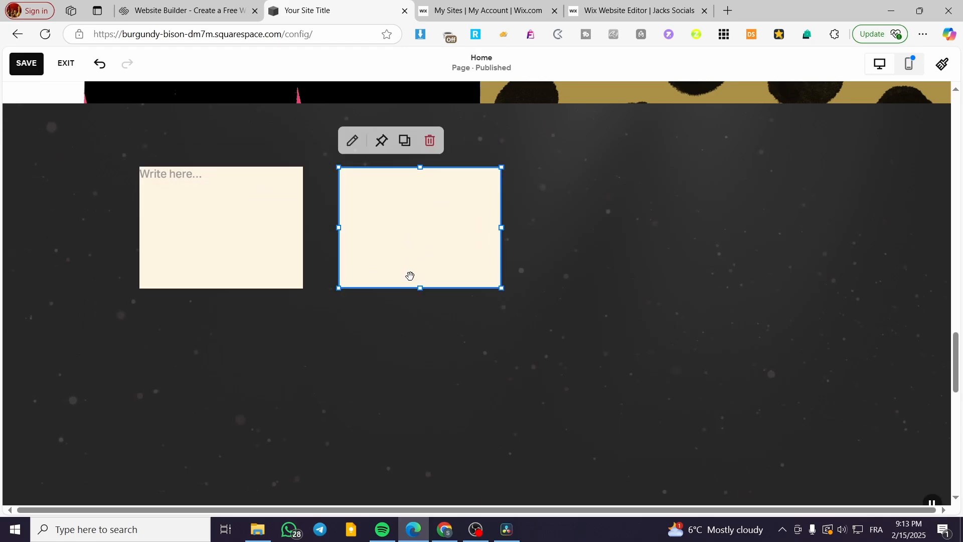
pyautogui.click(405, 146)
pyautogui.moveTo(491, 267); pyautogui.dragTo(781, 243)
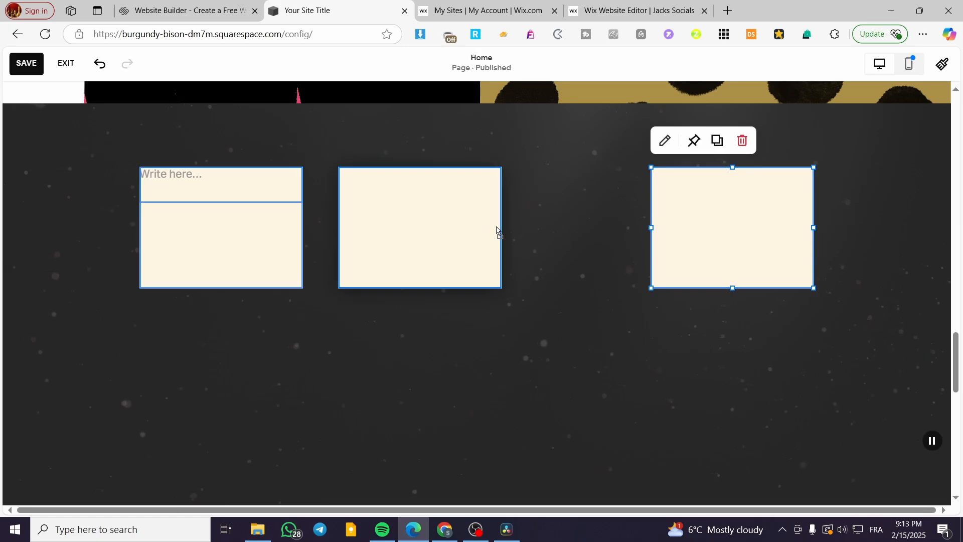
pyautogui.moveTo(498, 230)
pyautogui.mouseDown()
pyautogui.moveTo(537, 232)
pyautogui.moveTo(503, 239)
pyautogui.mouseUp()
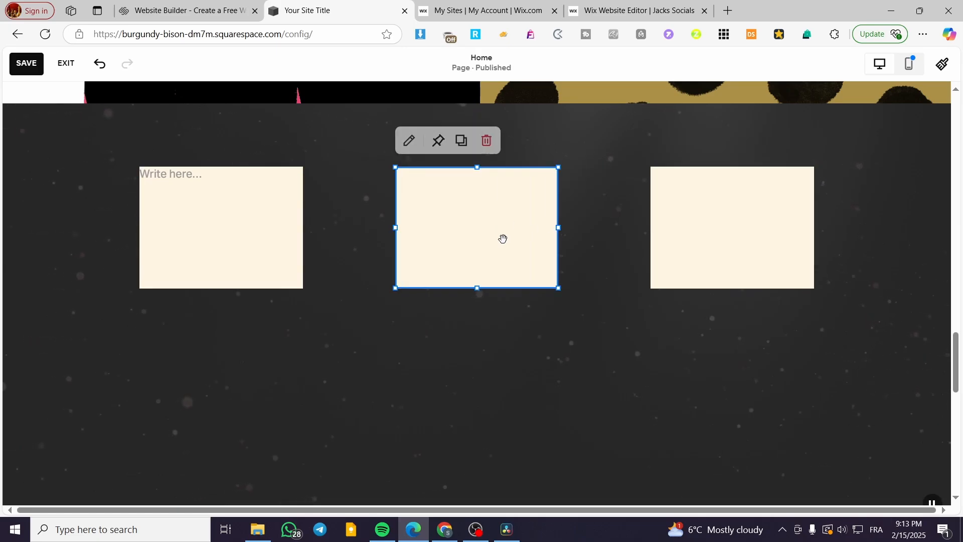
pyautogui.click(592, 359)
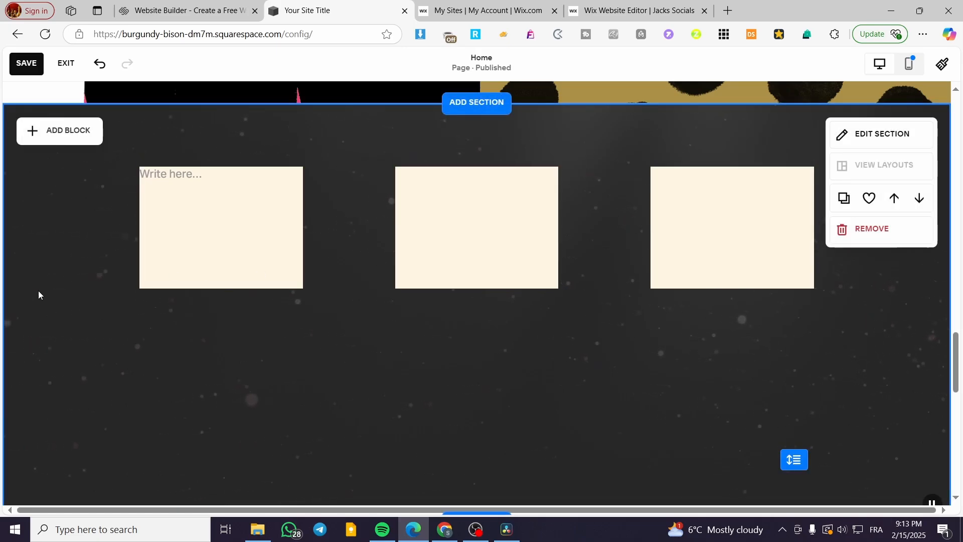
# Move the text block to the first shape's bottom edge and place duplicates at the same spot on the other two shapes.
pyautogui.moveTo(153, 174); pyautogui.dragTo(154, 259)
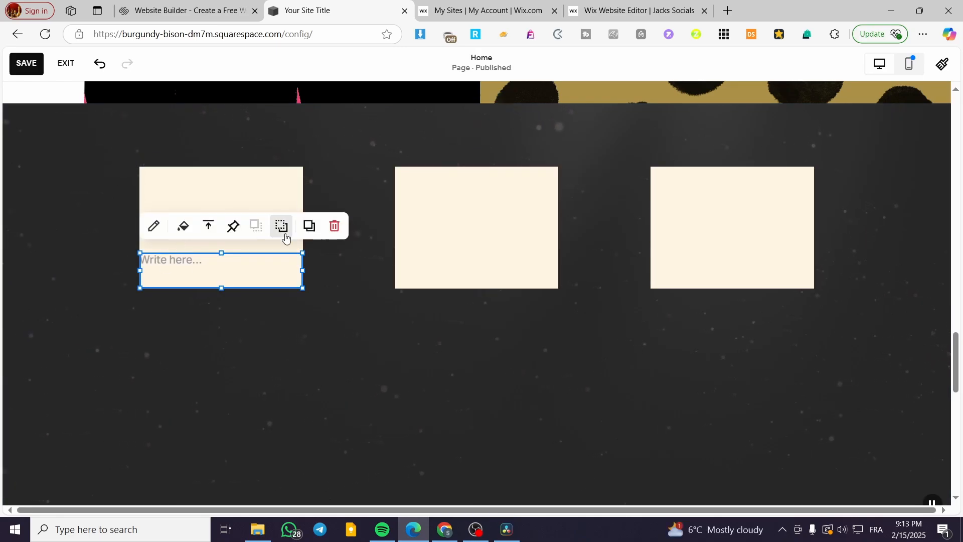
pyautogui.click(309, 226)
pyautogui.moveTo(232, 294); pyautogui.dragTo(455, 280)
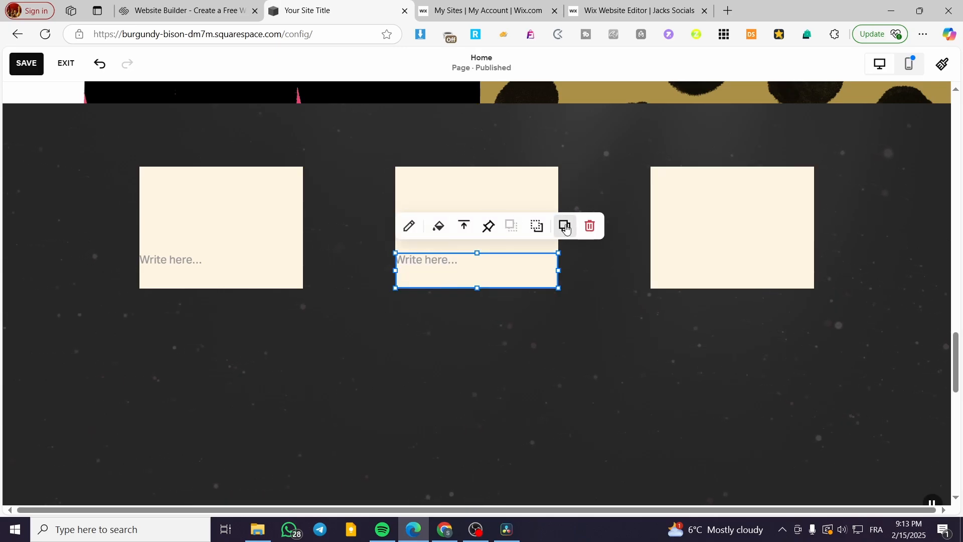
pyautogui.click(566, 229)
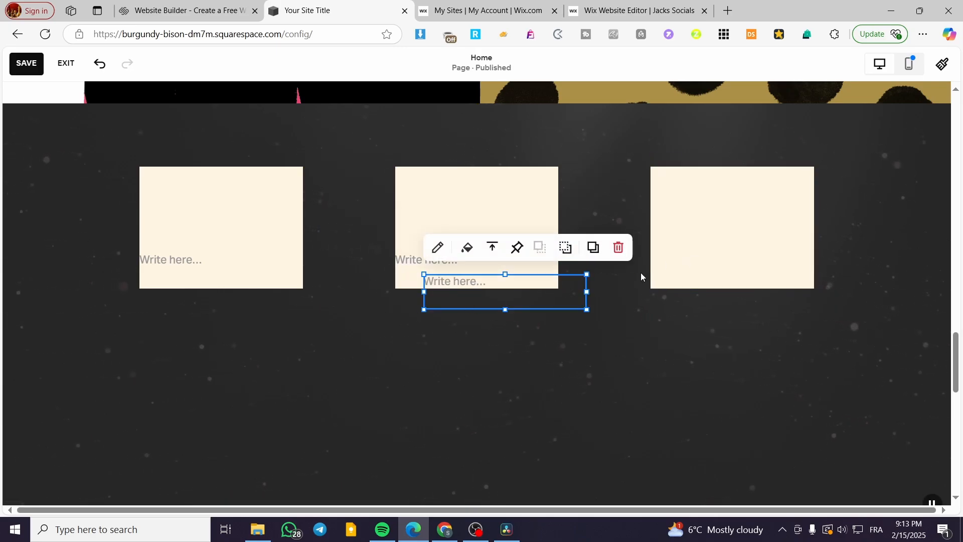
pyautogui.moveTo(555, 295); pyautogui.dragTo(784, 277)
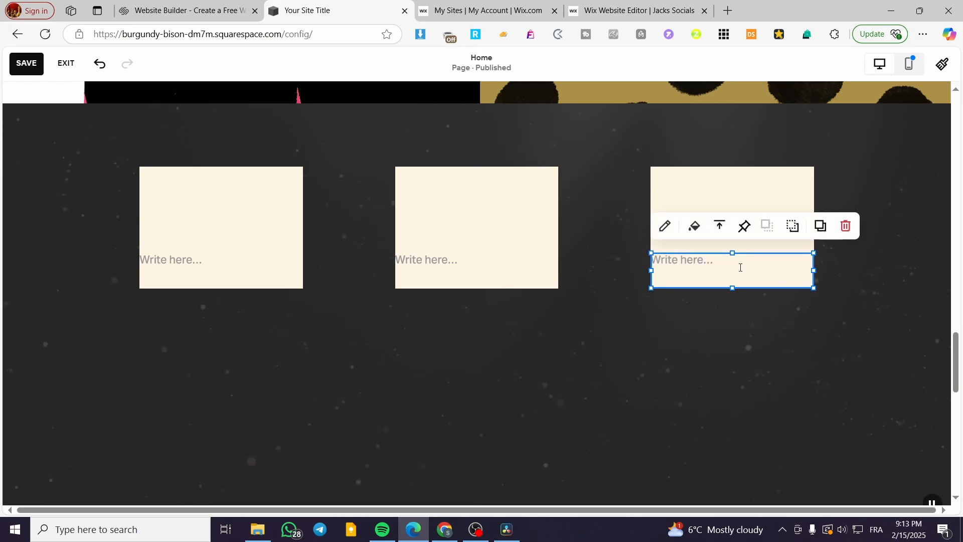
pyautogui.moveTo(697, 268); pyautogui.dragTo(704, 274)
pyautogui.moveTo(476, 262); pyautogui.dragTo(488, 262)
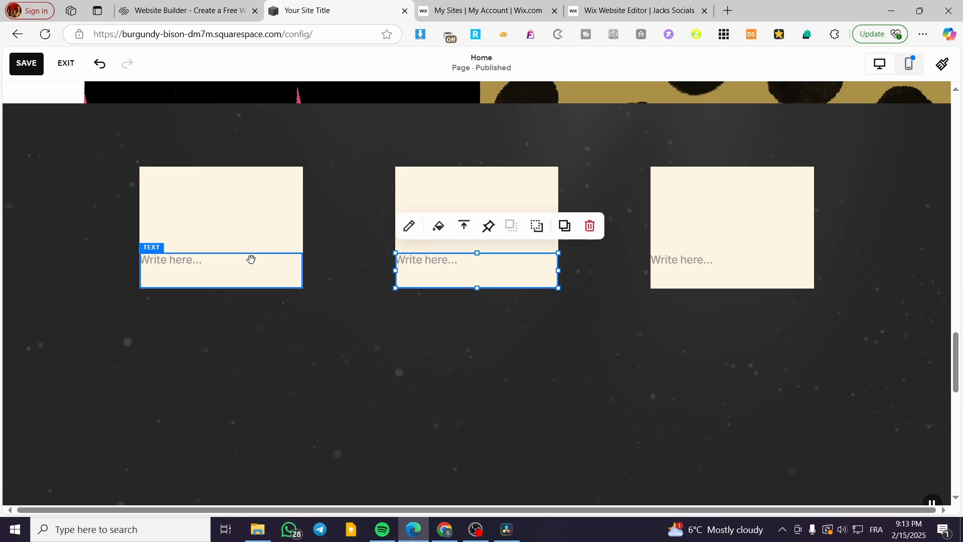
pyautogui.click(277, 326)
# Add an image block above the first shape's text and stretch it across the shape's full width.
pyautogui.click(63, 131)
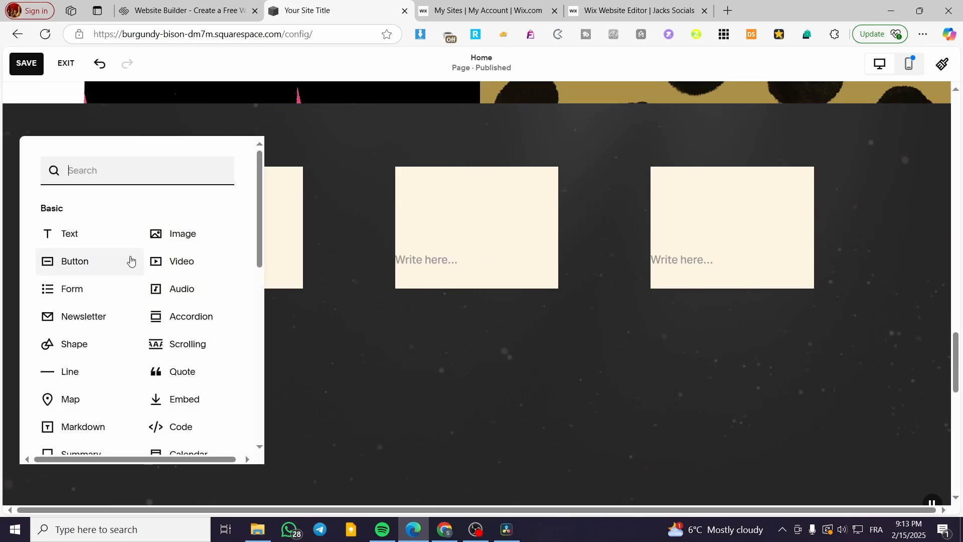
pyautogui.click(186, 234)
pyautogui.moveTo(251, 239); pyautogui.dragTo(204, 294)
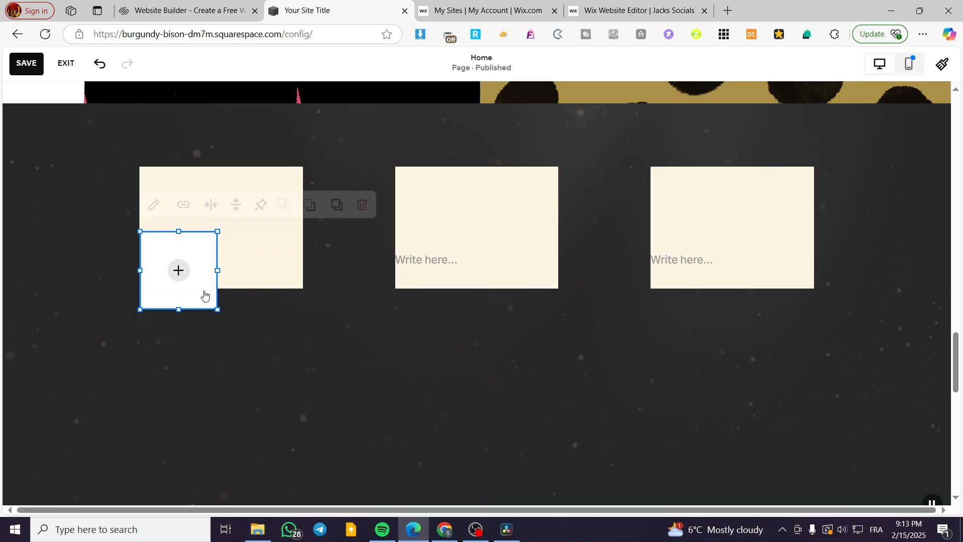
pyautogui.moveTo(200, 243); pyautogui.dragTo(209, 193)
pyautogui.moveTo(207, 245); pyautogui.dragTo(209, 236)
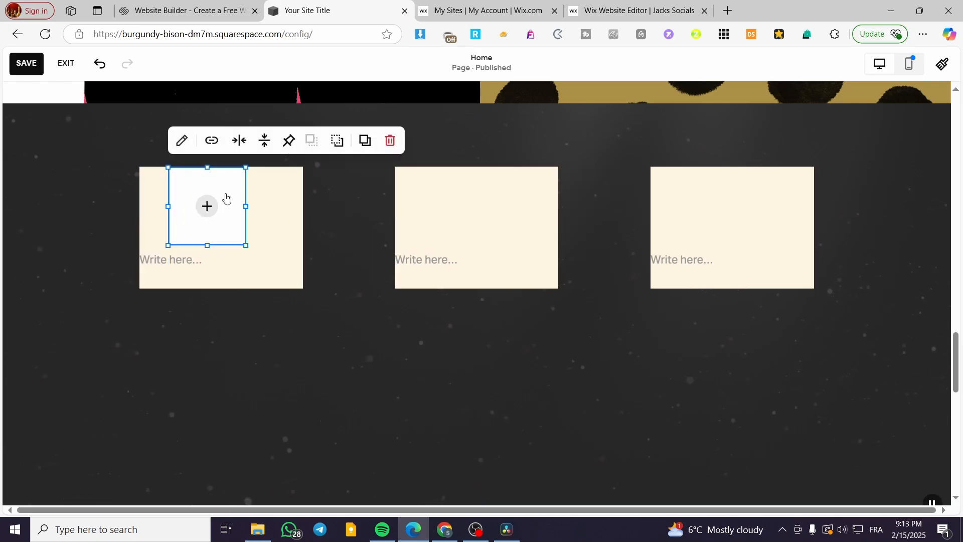
pyautogui.moveTo(205, 169); pyautogui.dragTo(303, 253)
pyautogui.click(300, 383)
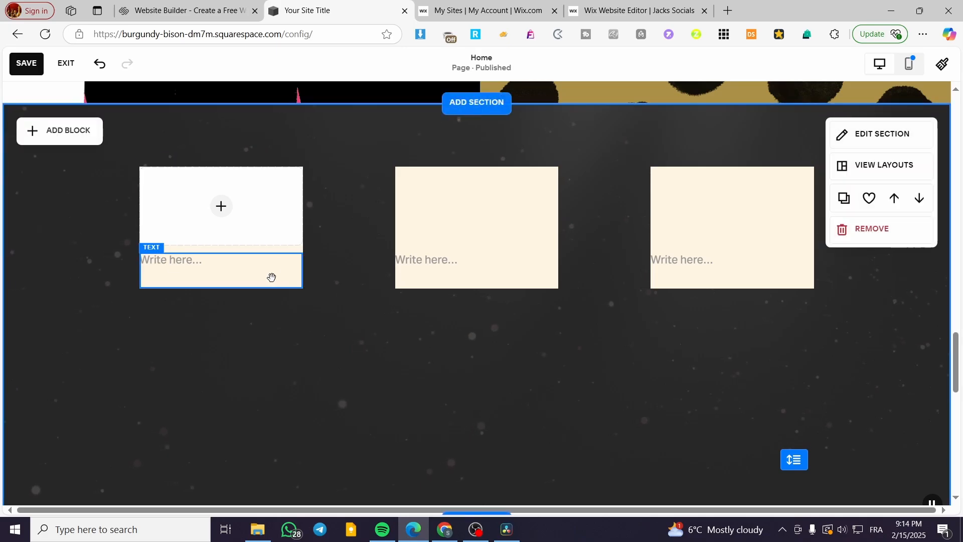
# Duplicate the image block onto the middle and last shapes, above their text blocks.
pyautogui.click(236, 197)
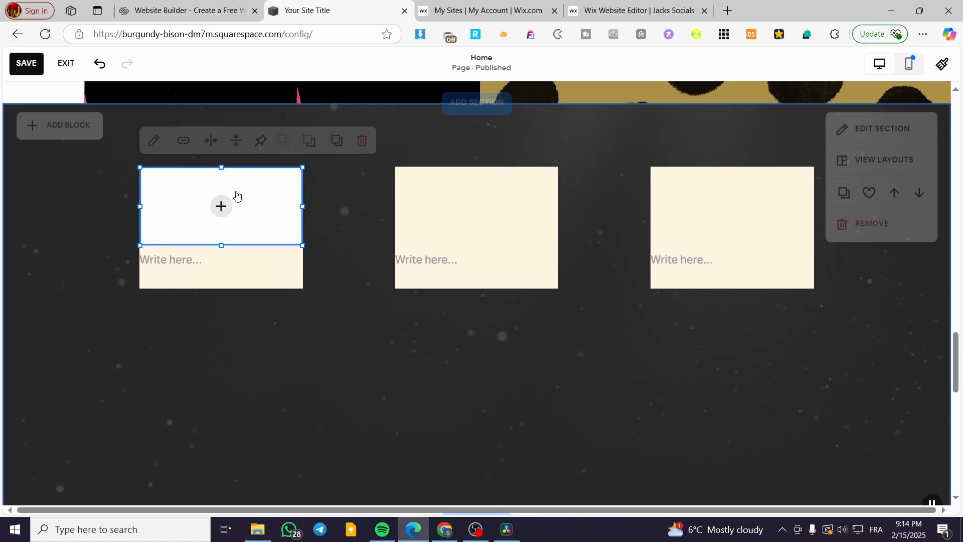
pyautogui.moveTo(246, 211); pyautogui.dragTo(502, 217)
pyautogui.click(593, 162)
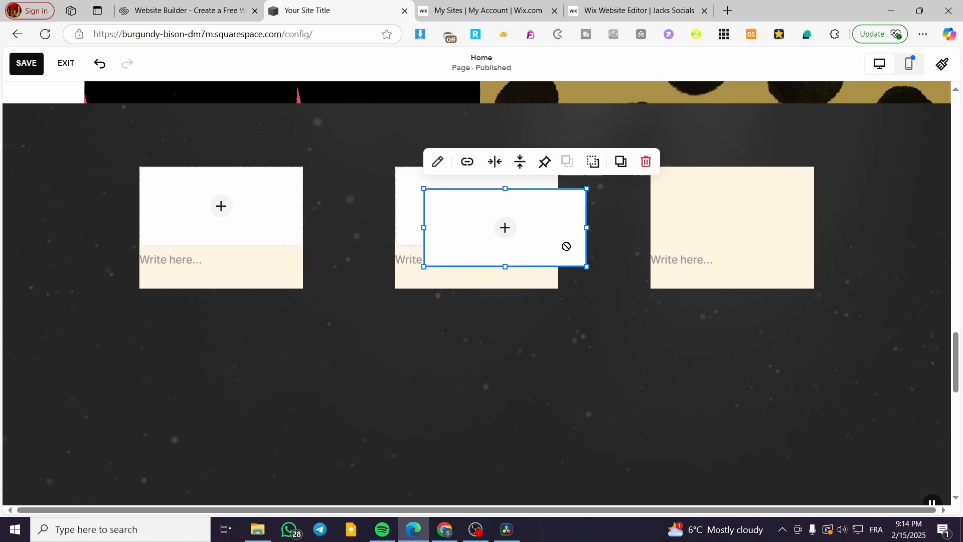
pyautogui.moveTo(565, 246); pyautogui.dragTo(785, 232)
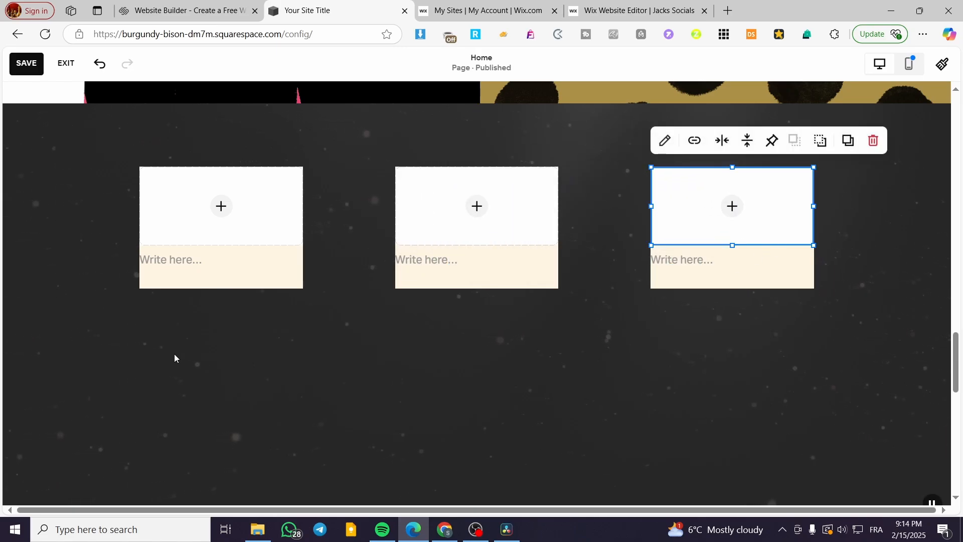
pyautogui.click(526, 277)
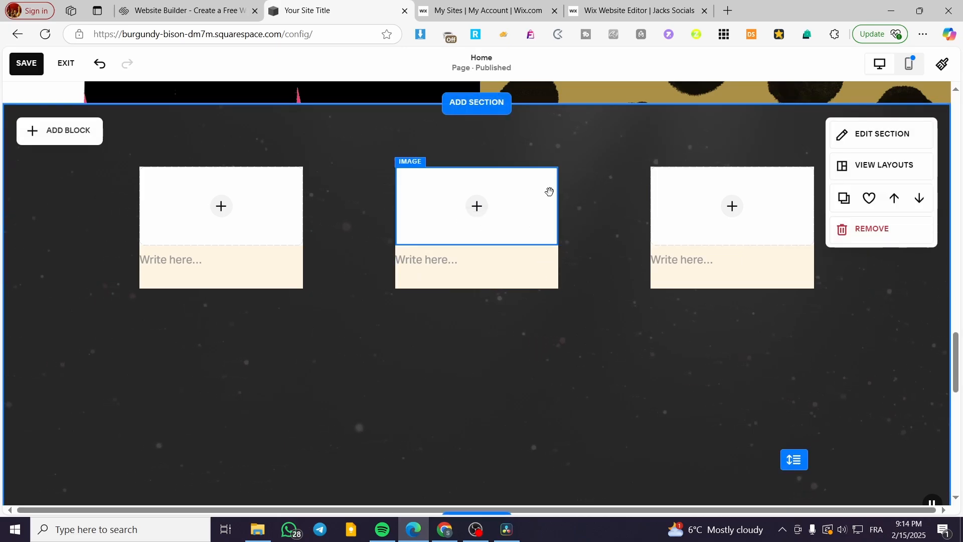
# Extend the middle shape slightly downward below its text block, keeping the text directly under the image.
pyautogui.click(549, 195)
pyautogui.click(547, 251)
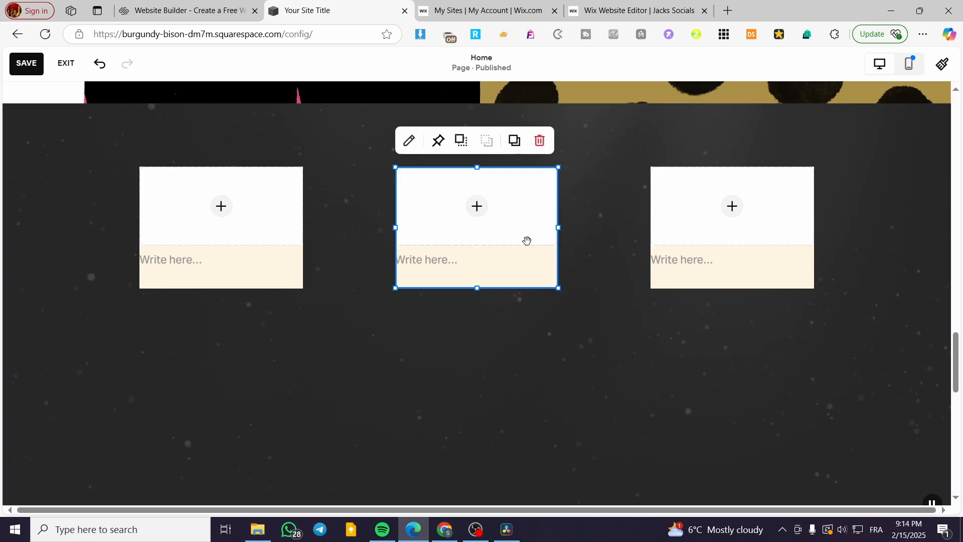
pyautogui.moveTo(499, 281); pyautogui.dragTo(477, 319)
pyautogui.click(494, 287)
pyautogui.moveTo(470, 282); pyautogui.dragTo(467, 254)
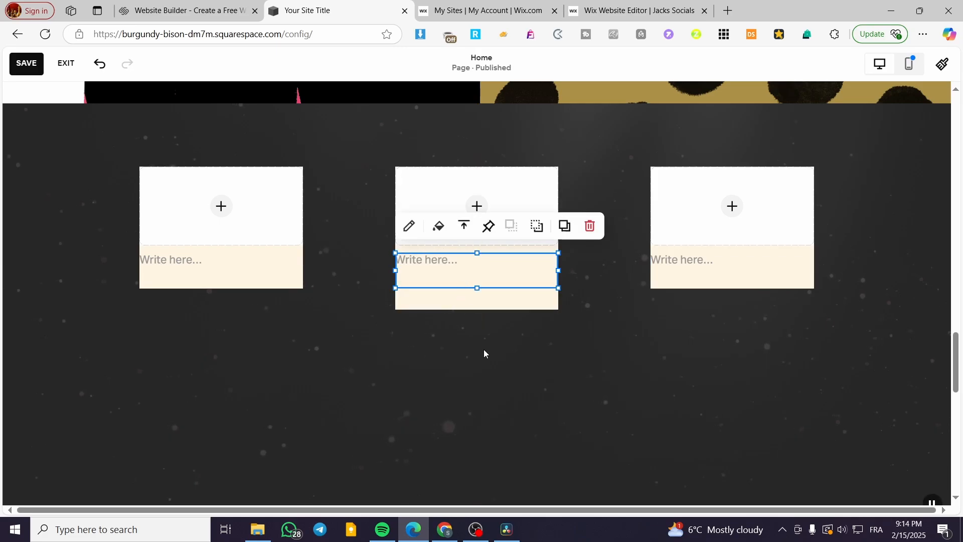
pyautogui.click(518, 349)
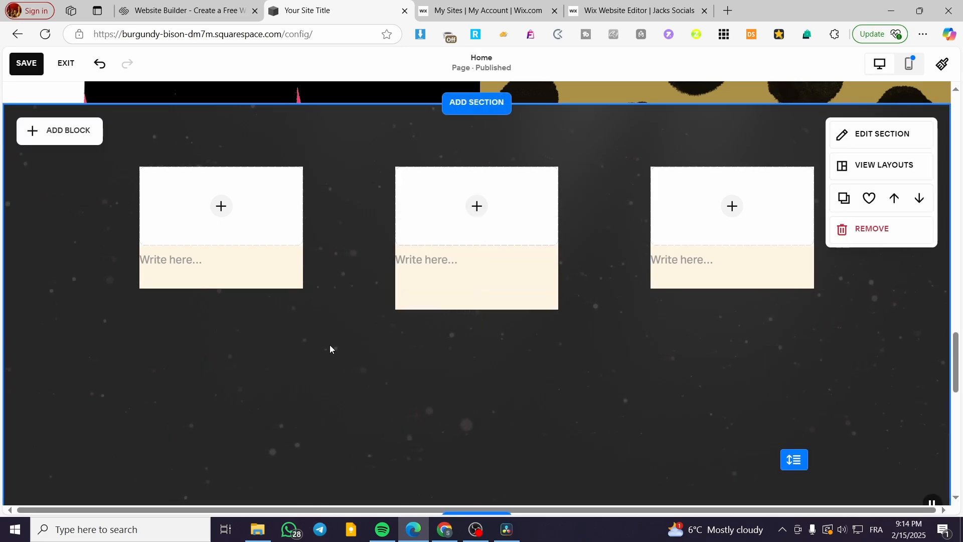
# Fill the first card's image block with the free stock photo of a snowy mountain under a teal sky.
pyautogui.click(220, 206)
pyautogui.click(221, 208)
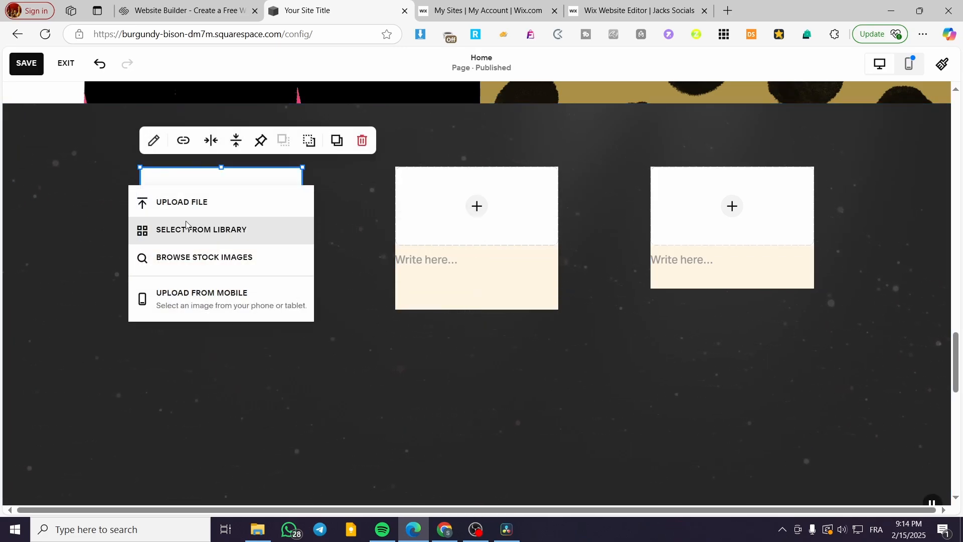
pyautogui.click(224, 231)
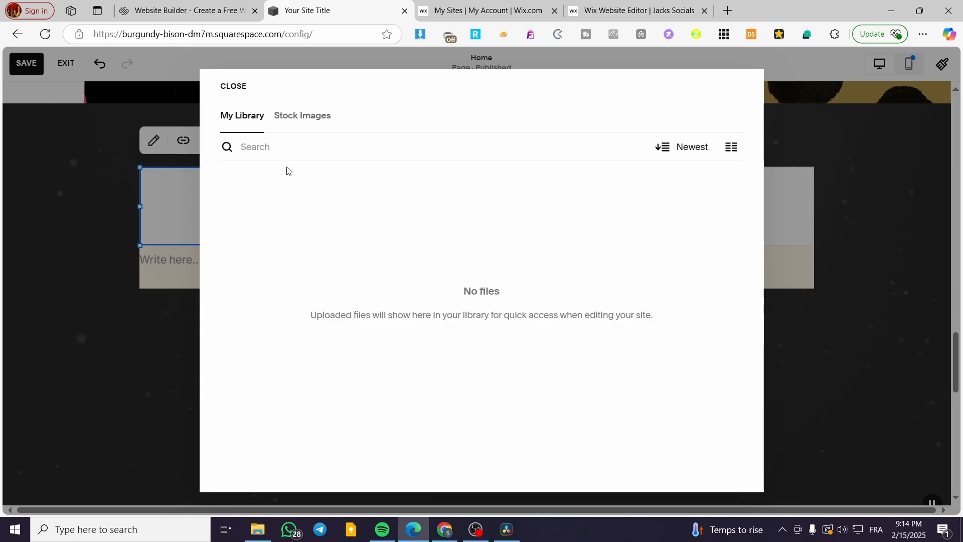
pyautogui.click(319, 126)
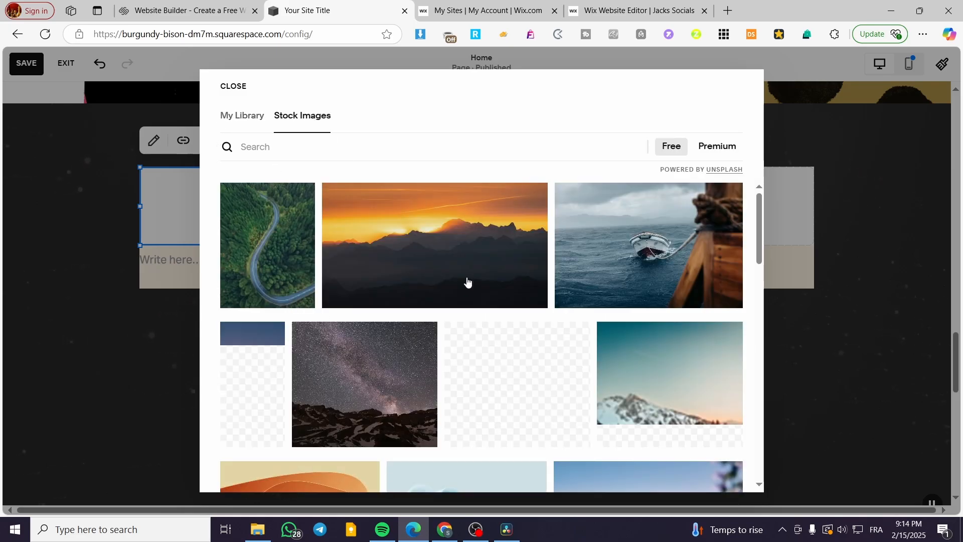
pyautogui.click(664, 391)
pyautogui.click(641, 337)
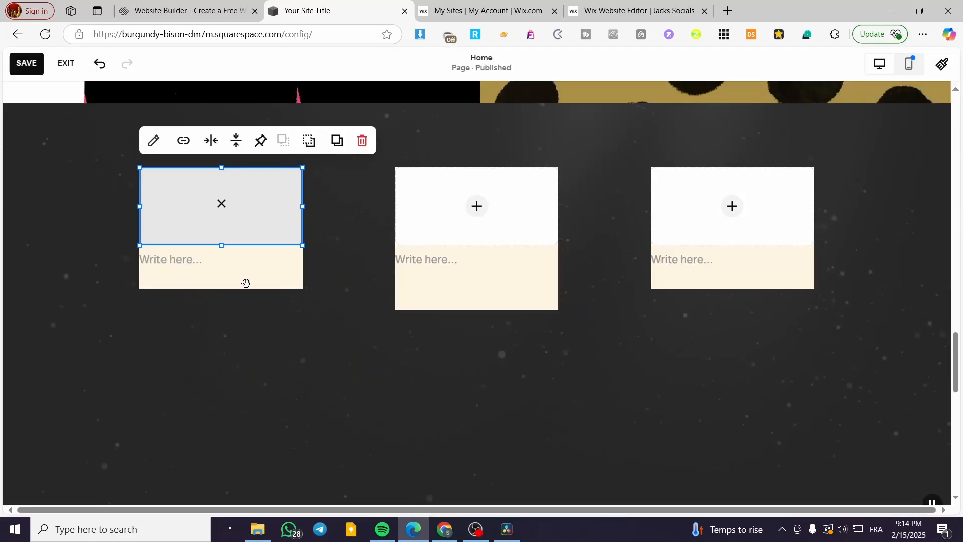
# Fill the middle card's image block with the free stock photo of a boat at sea.
pyautogui.click(467, 210)
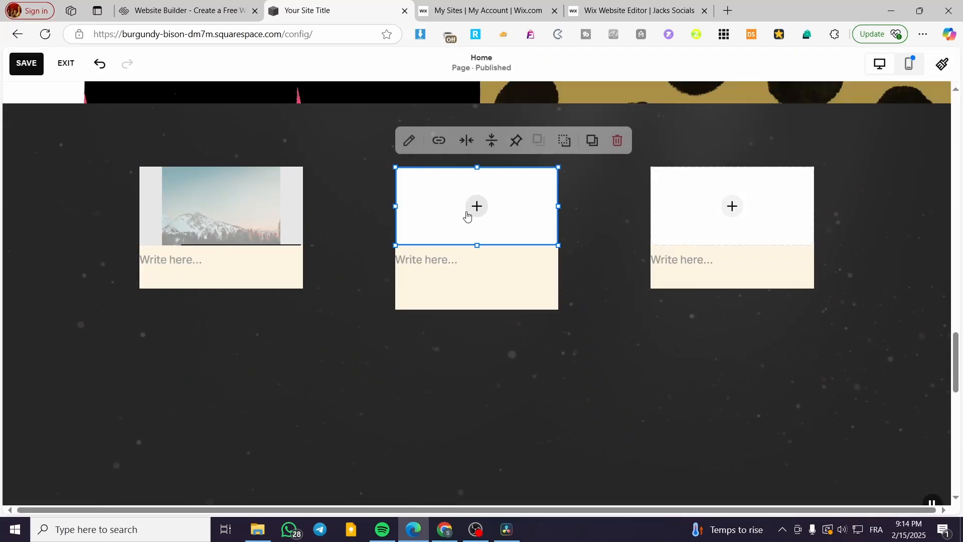
pyautogui.click(477, 206)
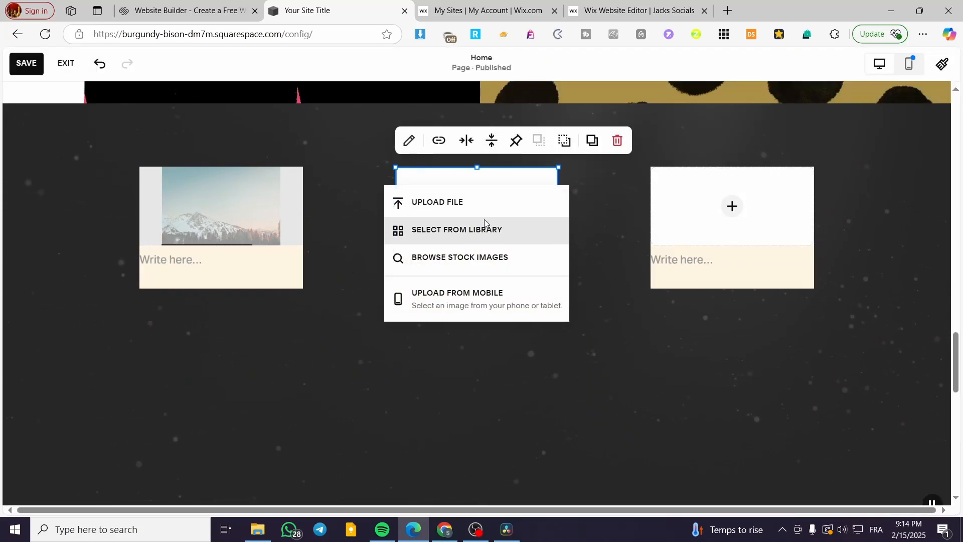
pyautogui.click(487, 228)
pyautogui.click(315, 118)
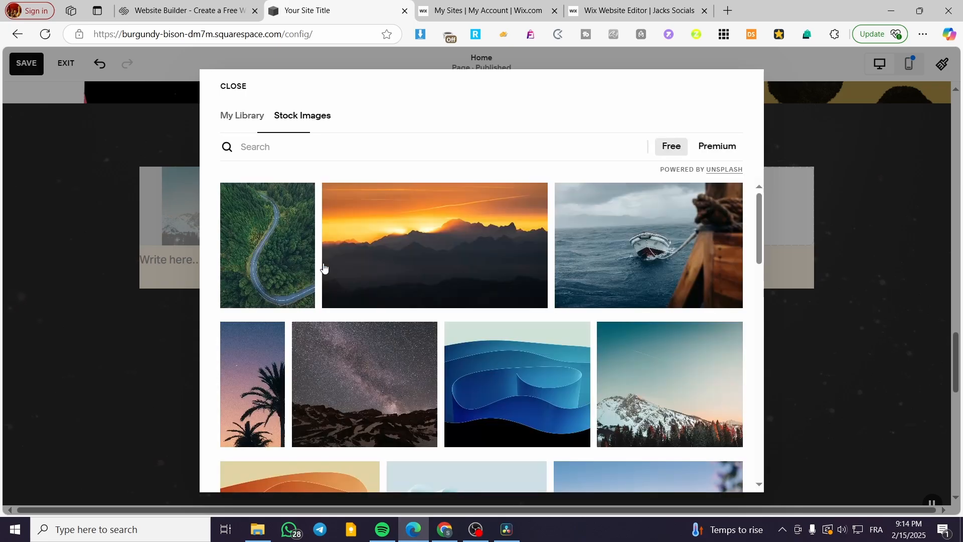
pyautogui.click(288, 288)
pyautogui.click(679, 346)
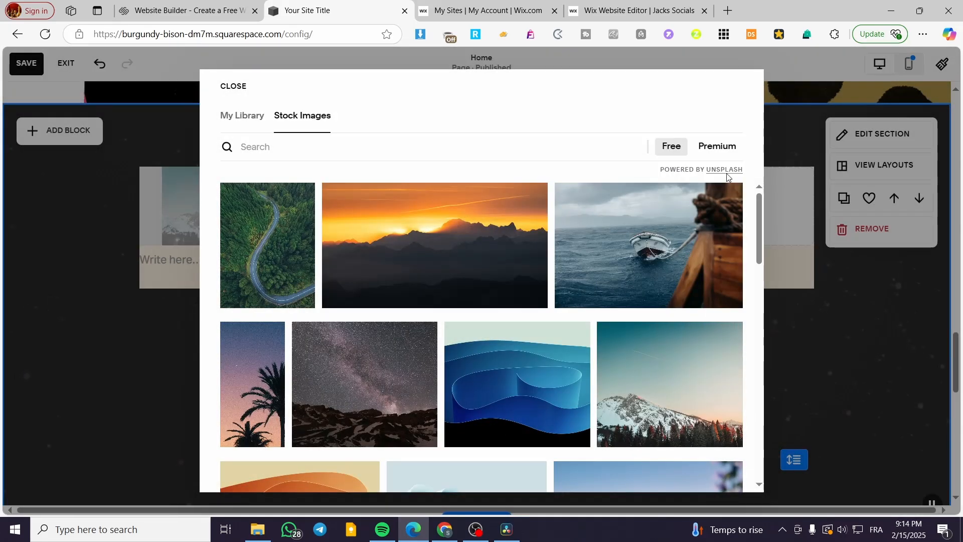
pyautogui.click(630, 276)
pyautogui.click(635, 328)
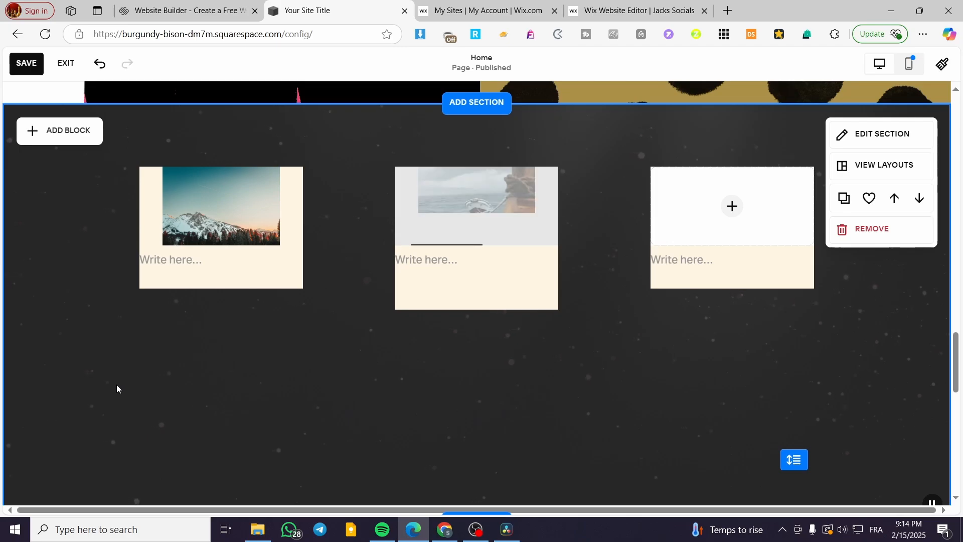
# Try widening the middle image block beyond both sides of its card, and narrowing it to fit inside the card.
pyautogui.click(444, 198)
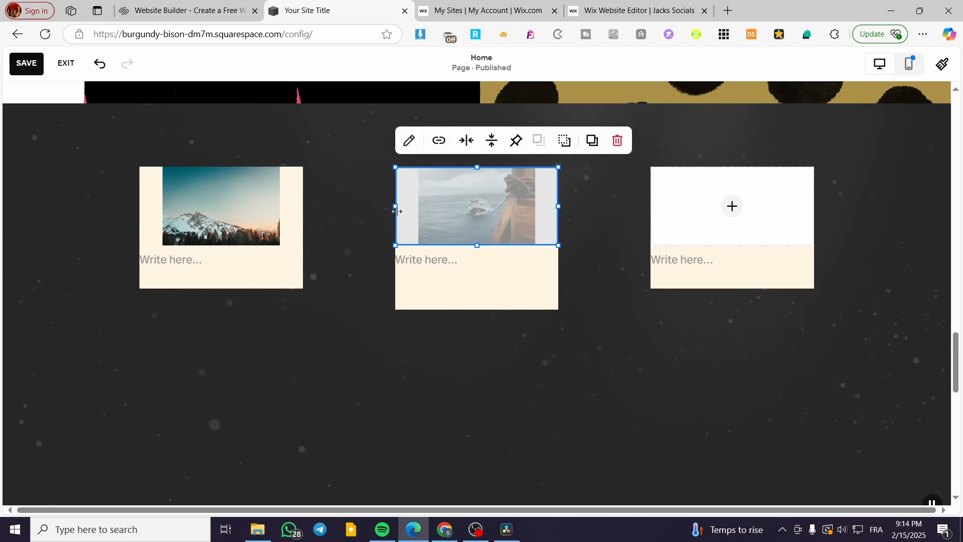
pyautogui.moveTo(394, 204); pyautogui.dragTo(367, 206)
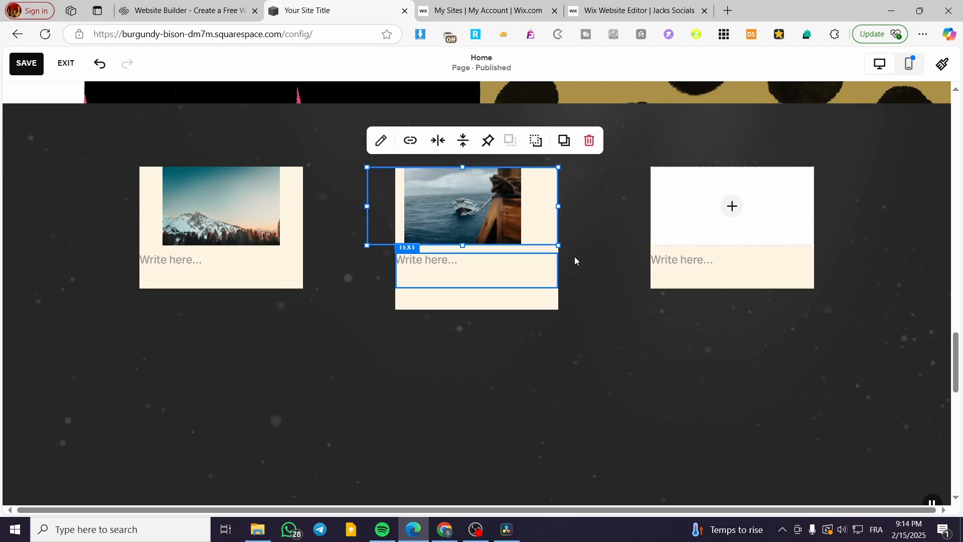
pyautogui.moveTo(557, 207); pyautogui.dragTo(614, 206)
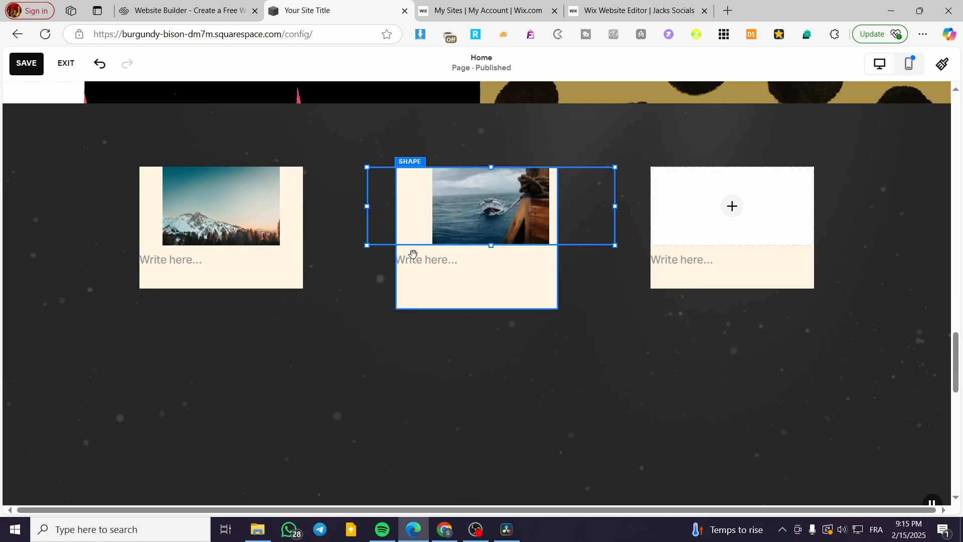
pyautogui.moveTo(366, 248); pyautogui.dragTo(335, 244)
pyautogui.click(373, 358)
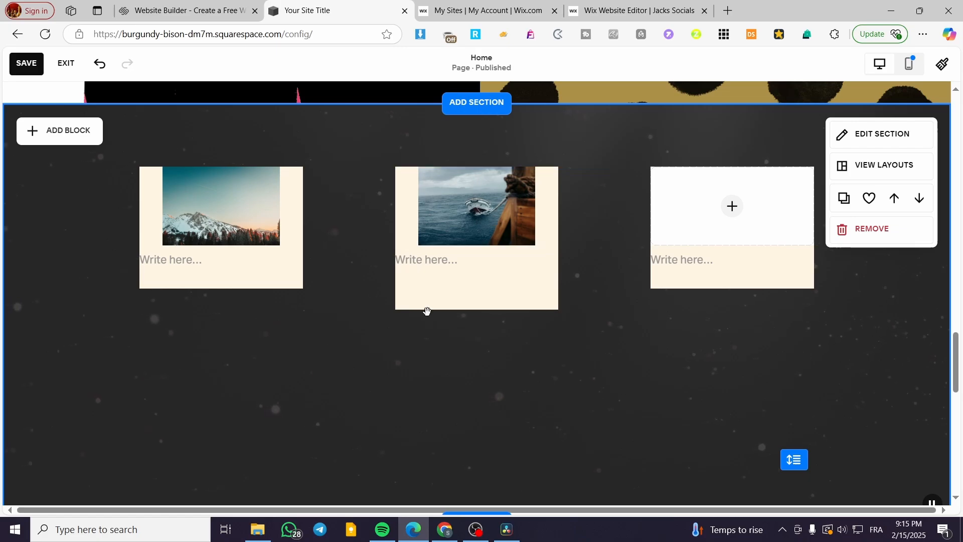
pyautogui.moveTo(476, 214); pyautogui.dragTo(514, 203)
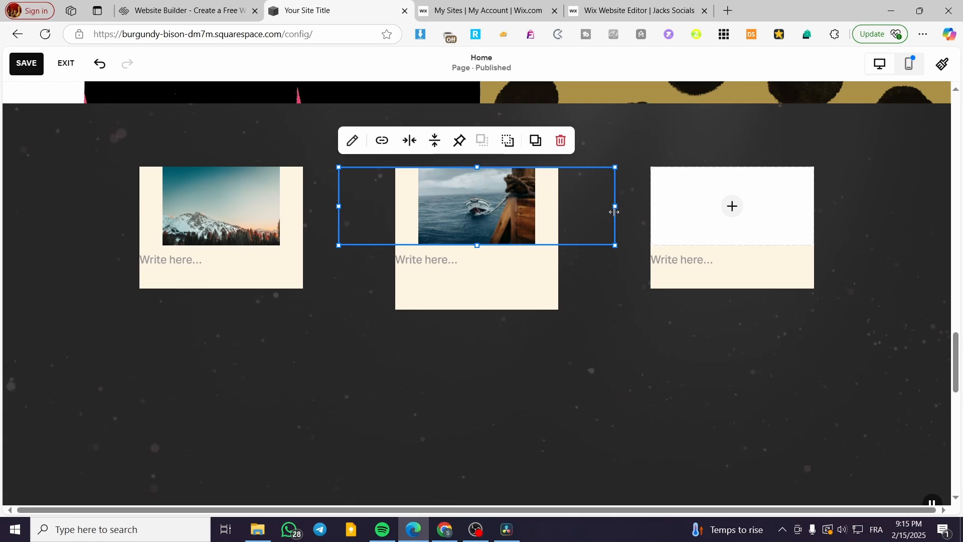
pyautogui.moveTo(615, 212); pyautogui.dragTo(498, 210)
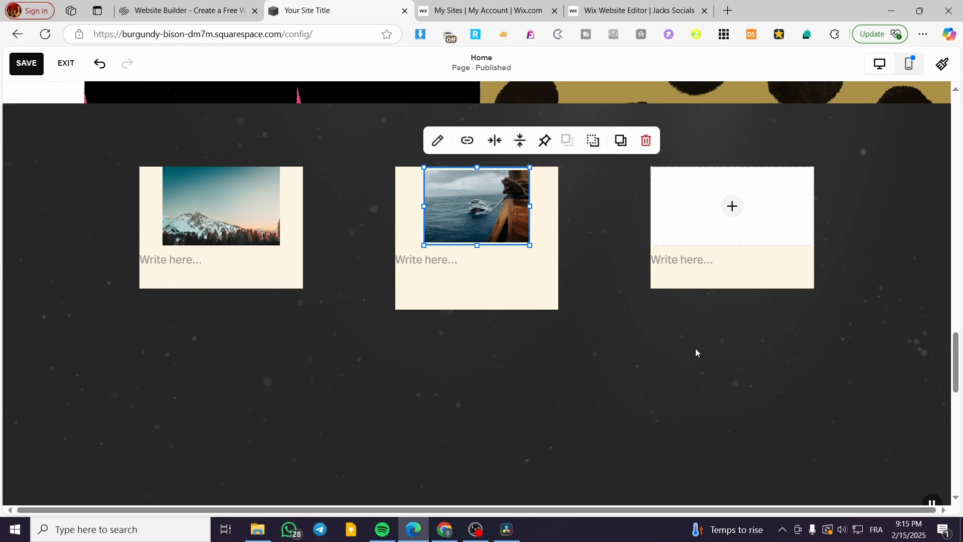
# Fill the last card's image block with the free stock photo of an orange sunset over dark mountains.
pyautogui.click(734, 213)
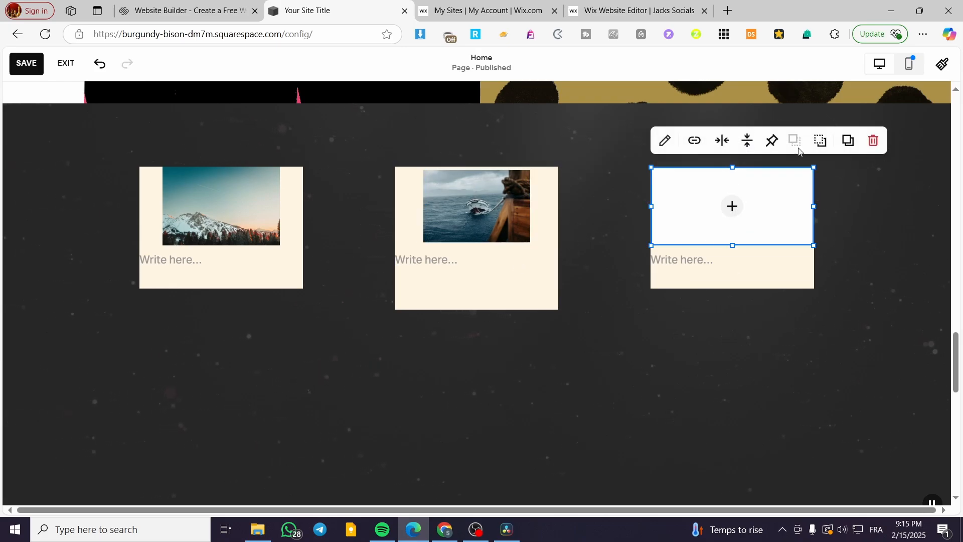
pyautogui.click(731, 206)
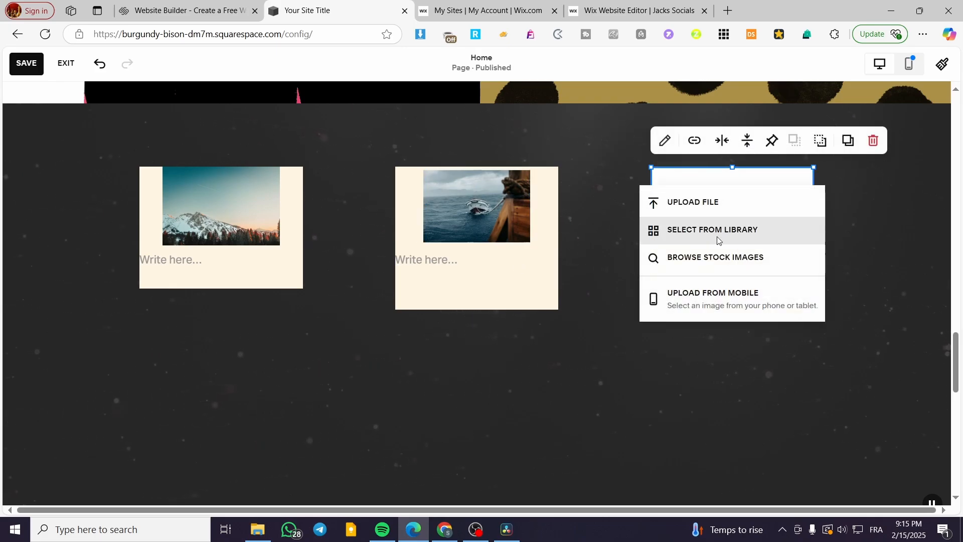
pyautogui.click(717, 236)
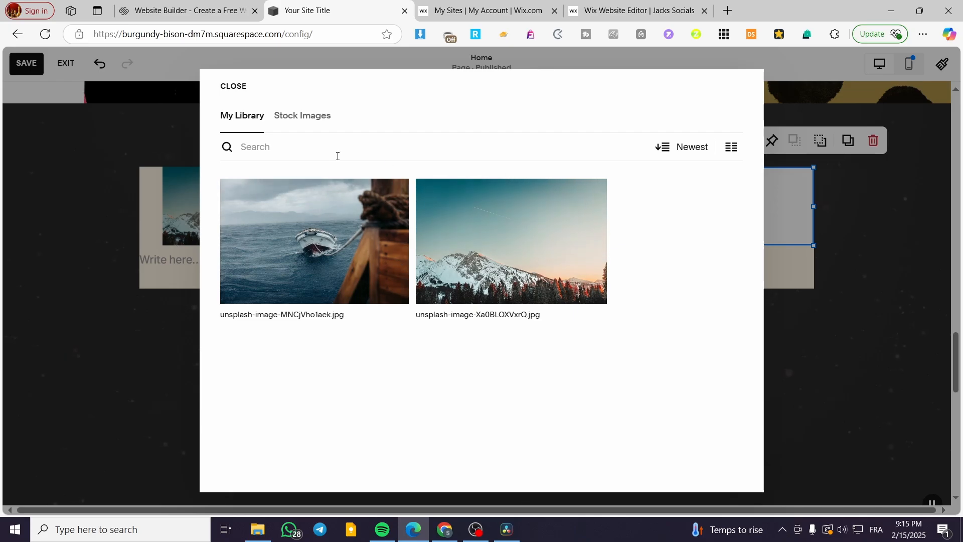
pyautogui.click(302, 117)
pyautogui.click(388, 249)
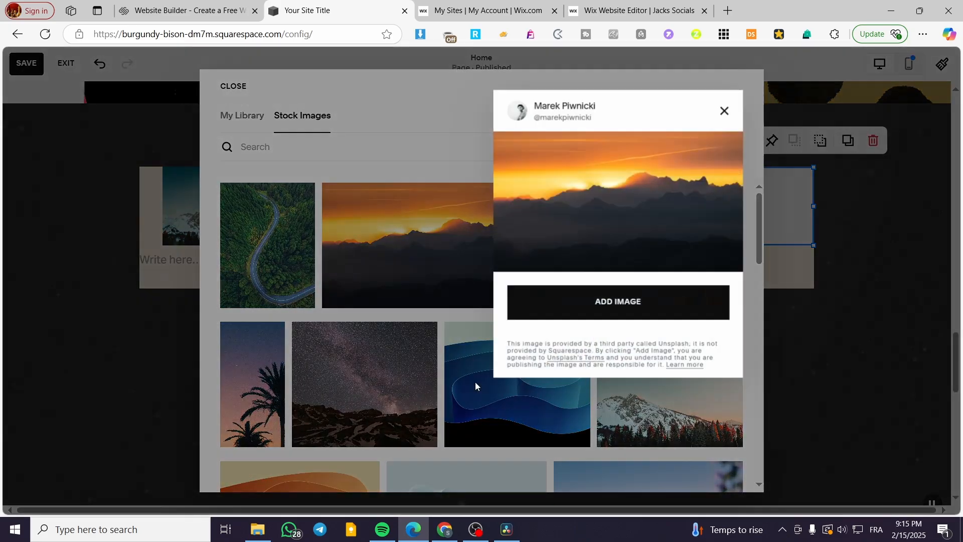
pyautogui.click(628, 303)
pyautogui.click(780, 386)
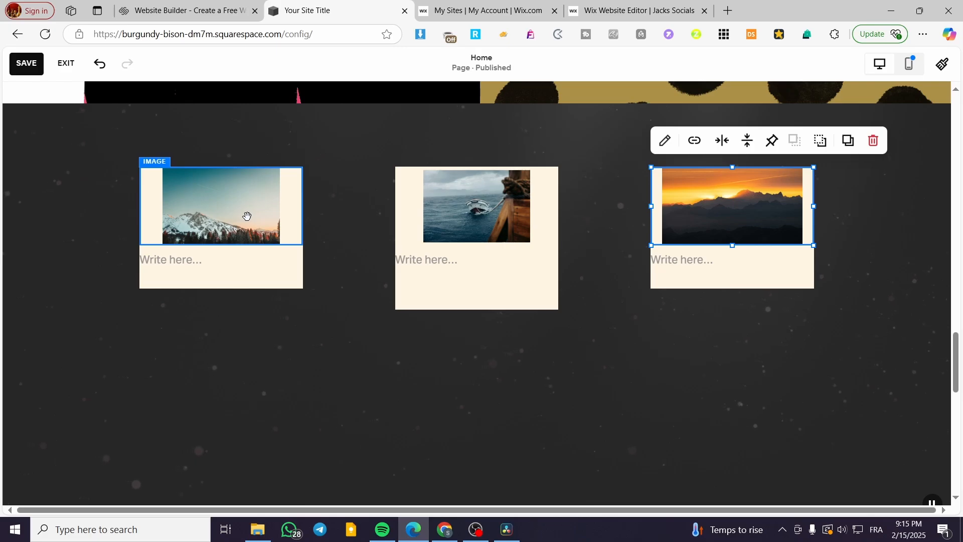
# Stretch the middle image block on both sides to the full width of its card.
pyautogui.click(509, 220)
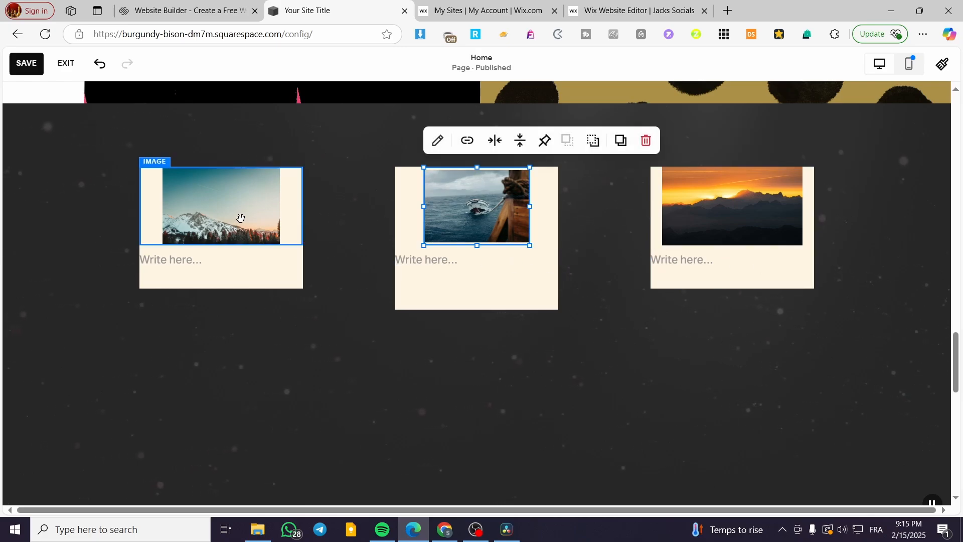
pyautogui.click(241, 218)
pyautogui.click(526, 209)
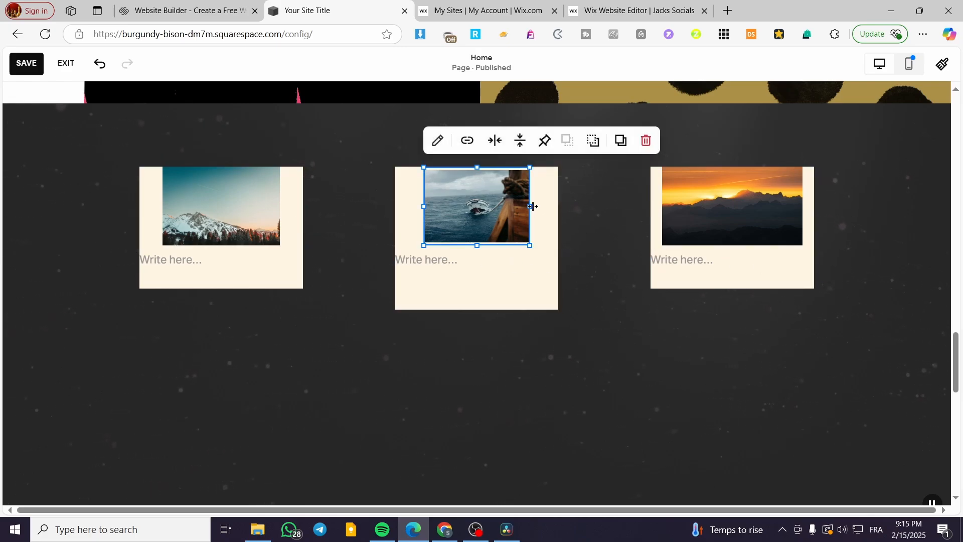
pyautogui.moveTo(532, 206); pyautogui.dragTo(558, 206)
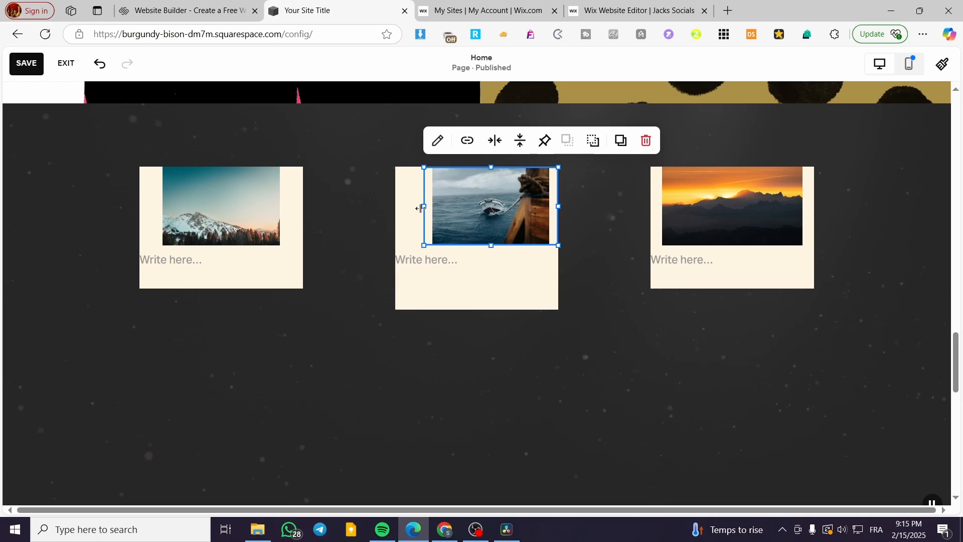
pyautogui.moveTo(420, 208); pyautogui.dragTo(396, 211)
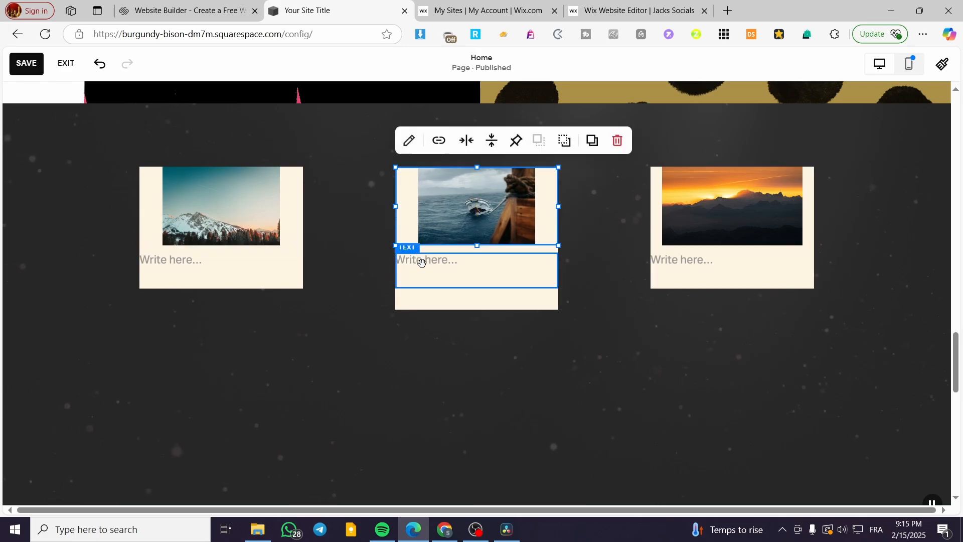
# Format the first card's text as Heading 3 and enter "Presentation 1".
pyautogui.click(163, 264)
pyautogui.click(196, 260)
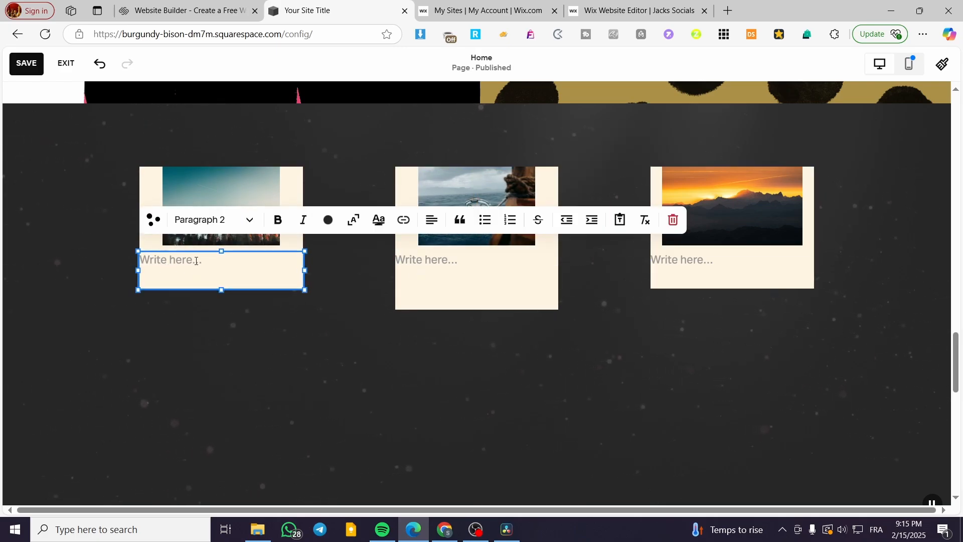
pyautogui.click(237, 226)
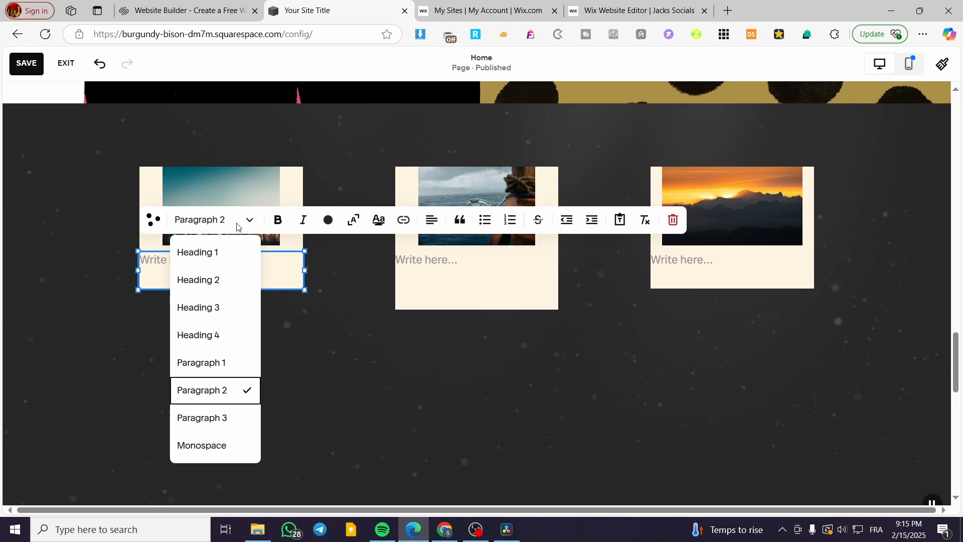
pyautogui.click(229, 302)
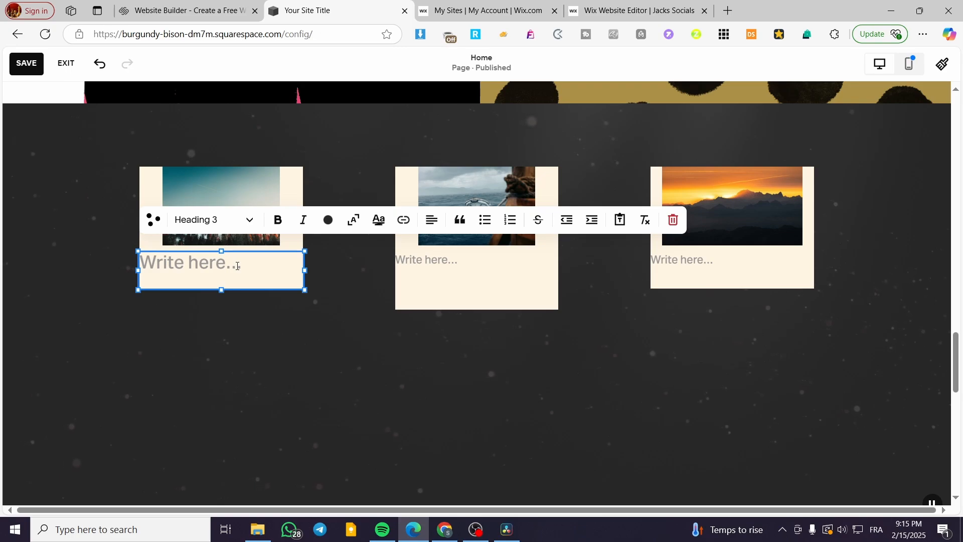
pyautogui.write('PRe')
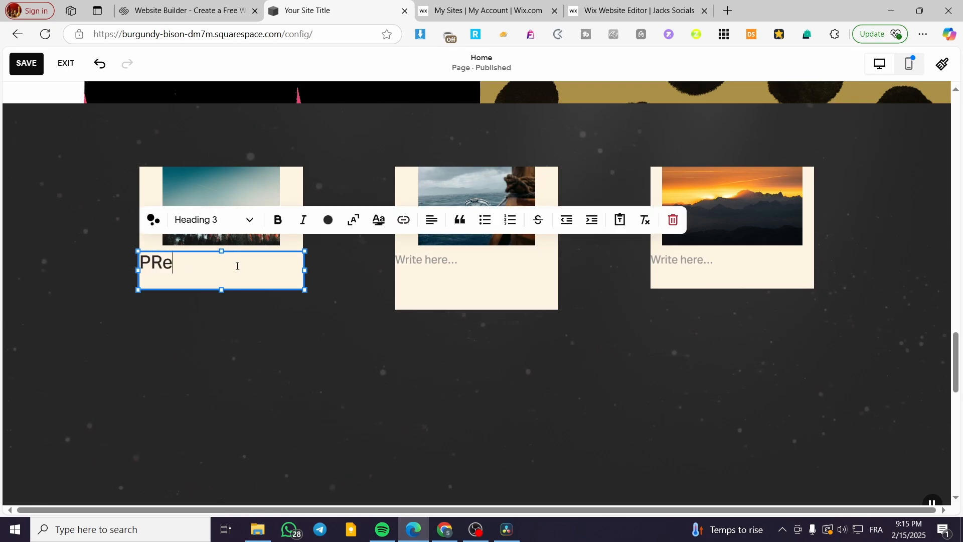
pyautogui.press('BackSpace')
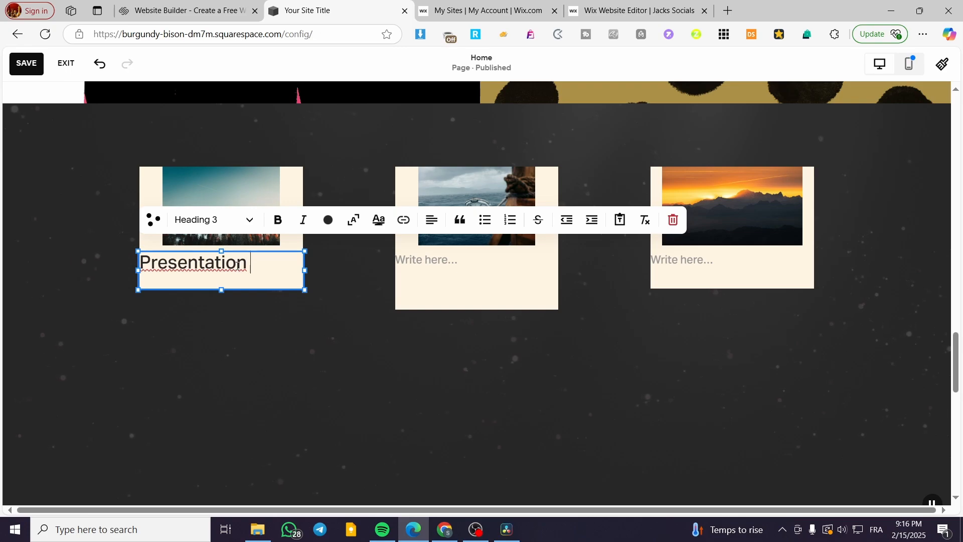
pyautogui.write('1')
# Copy the first card's title into the middle card as Heading 3 and change it to "Presentation 2".
pyautogui.moveTo(262, 263); pyautogui.dragTo(124, 267)
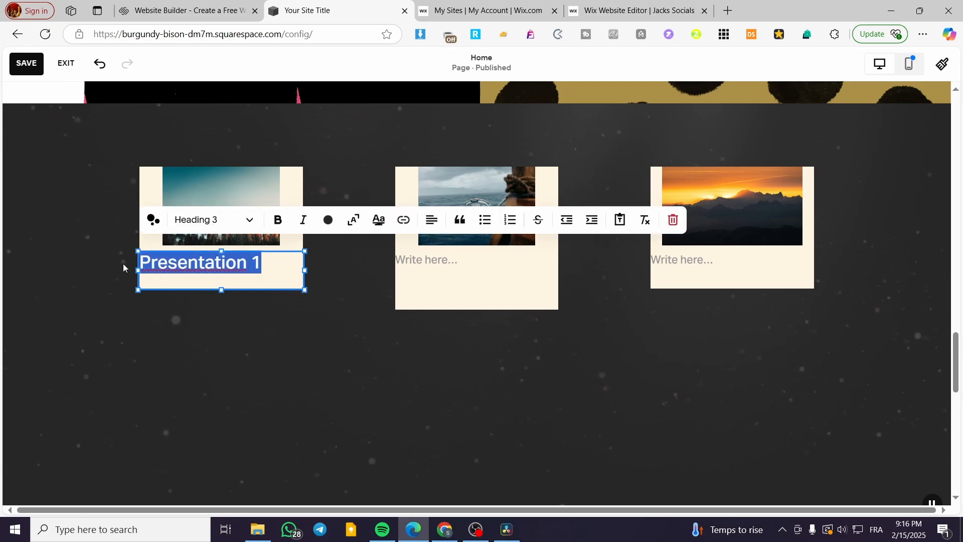
pyautogui.click(461, 269)
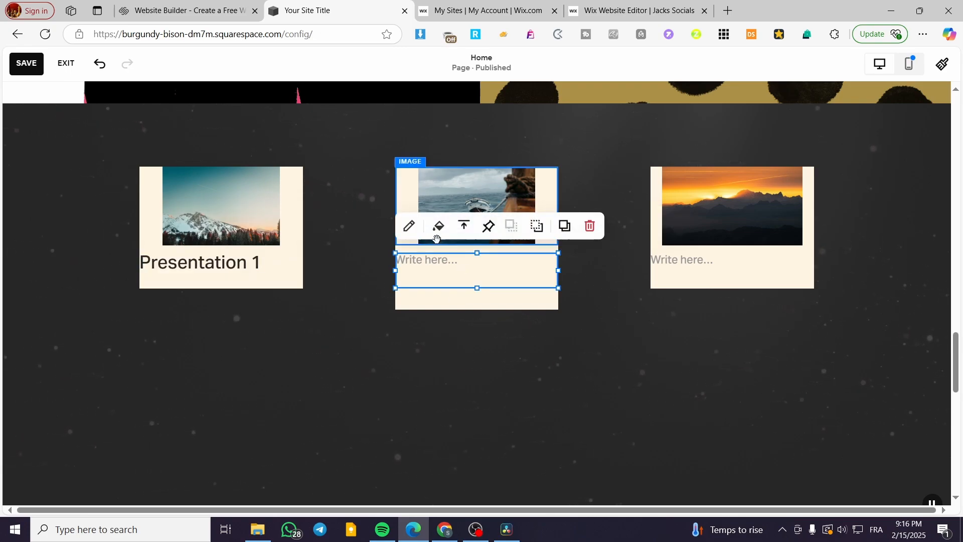
pyautogui.click(448, 261)
pyautogui.click(465, 220)
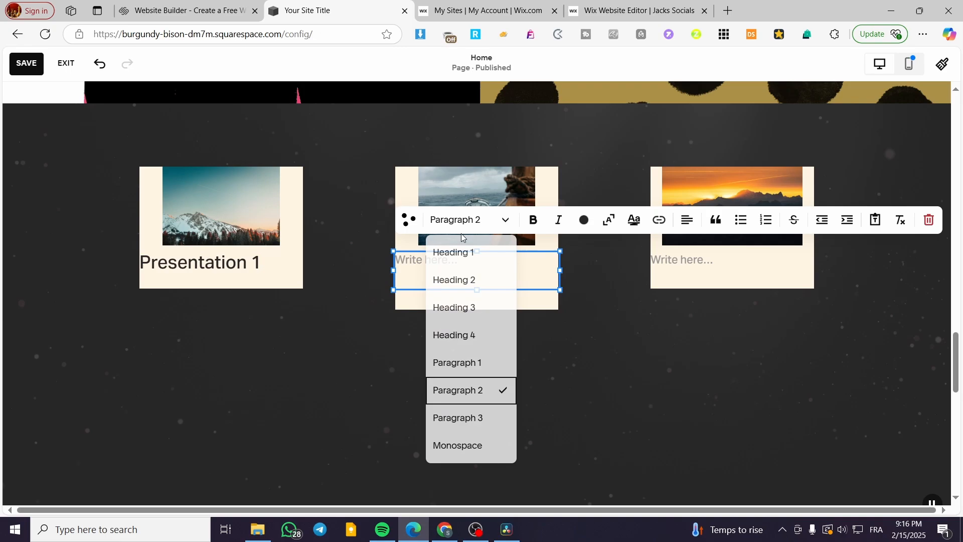
pyautogui.click(477, 311)
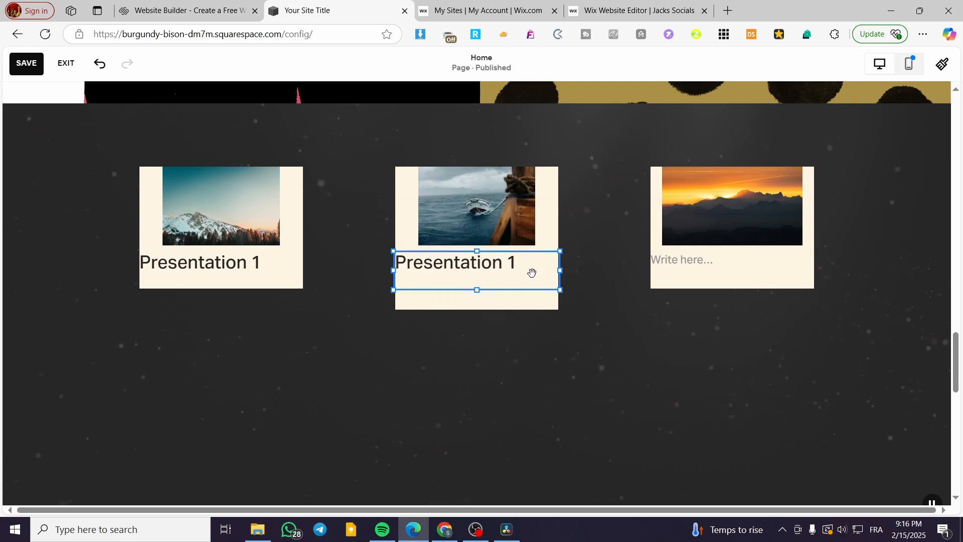
pyautogui.doubleClick(511, 262)
pyautogui.moveTo(514, 263); pyautogui.dragTo(399, 264)
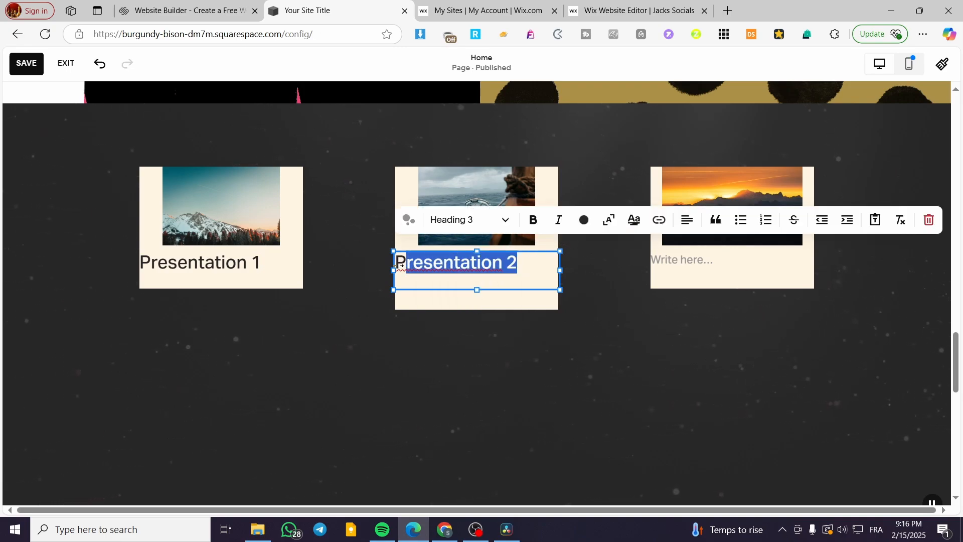
# Format the last card's text as Heading 3 and paste the copied "Presentation 1" title into it.
pyautogui.click(718, 270)
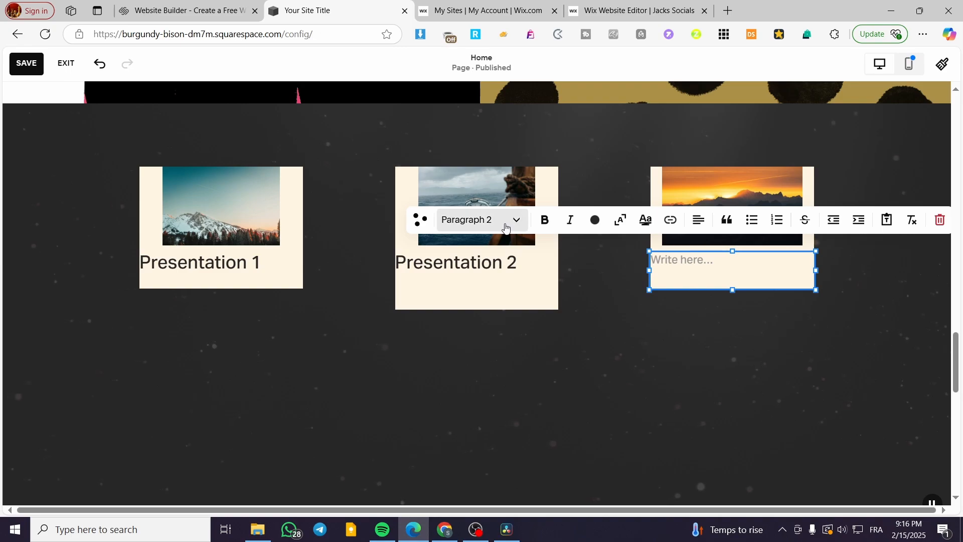
pyautogui.click(482, 219)
pyautogui.click(503, 305)
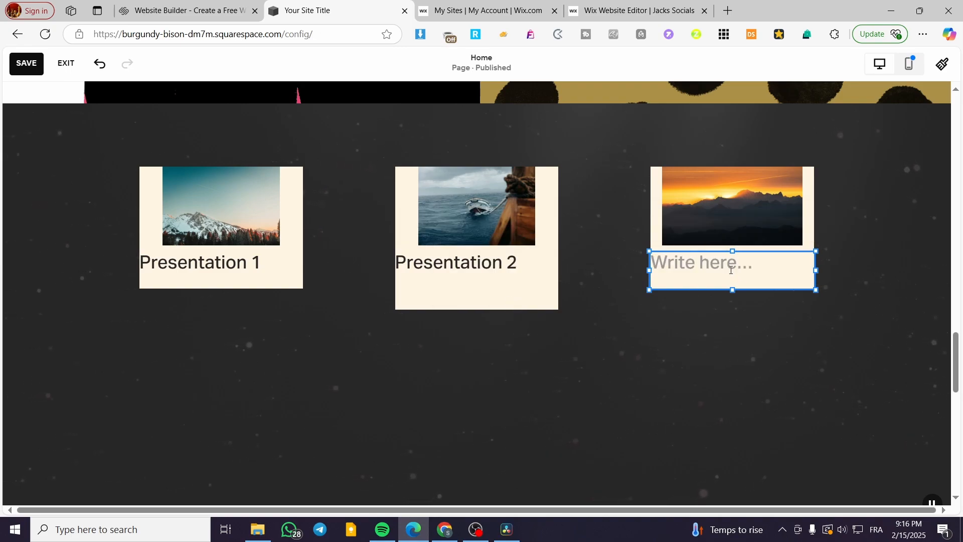
pyautogui.click(727, 268)
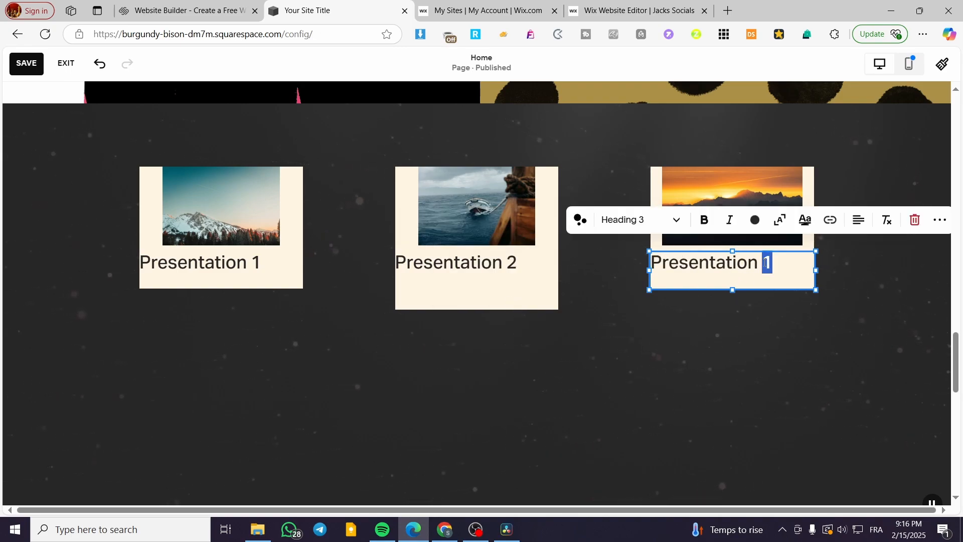